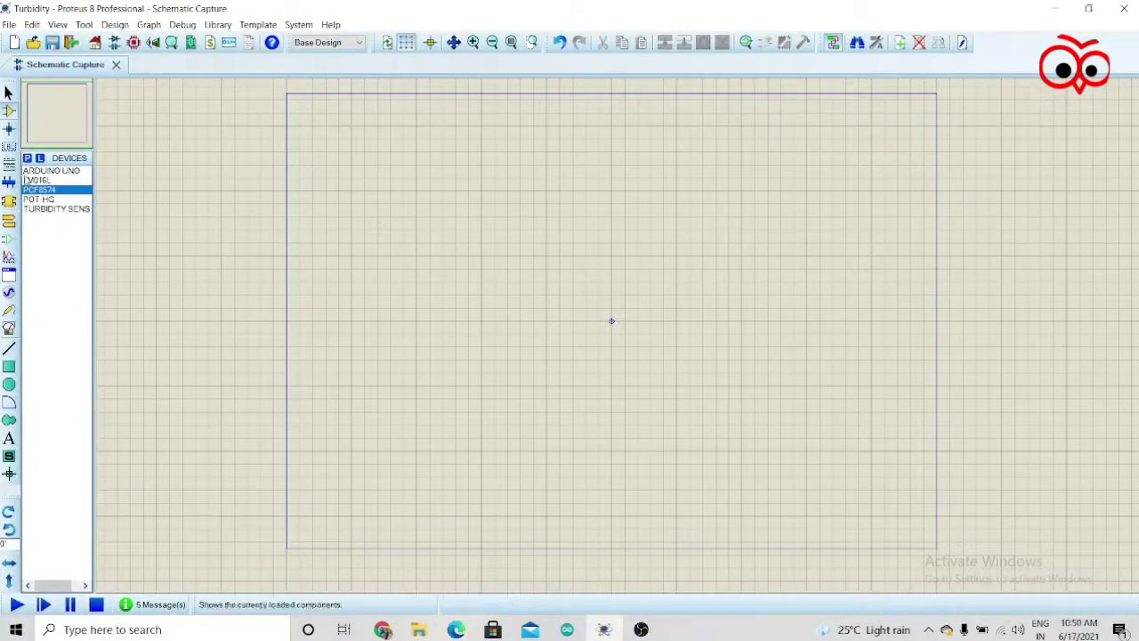
Step: Place the Arduino Uno at the upper right and the turbidity sensor with its module
click(51, 170)
click(833, 380)
click(842, 230)
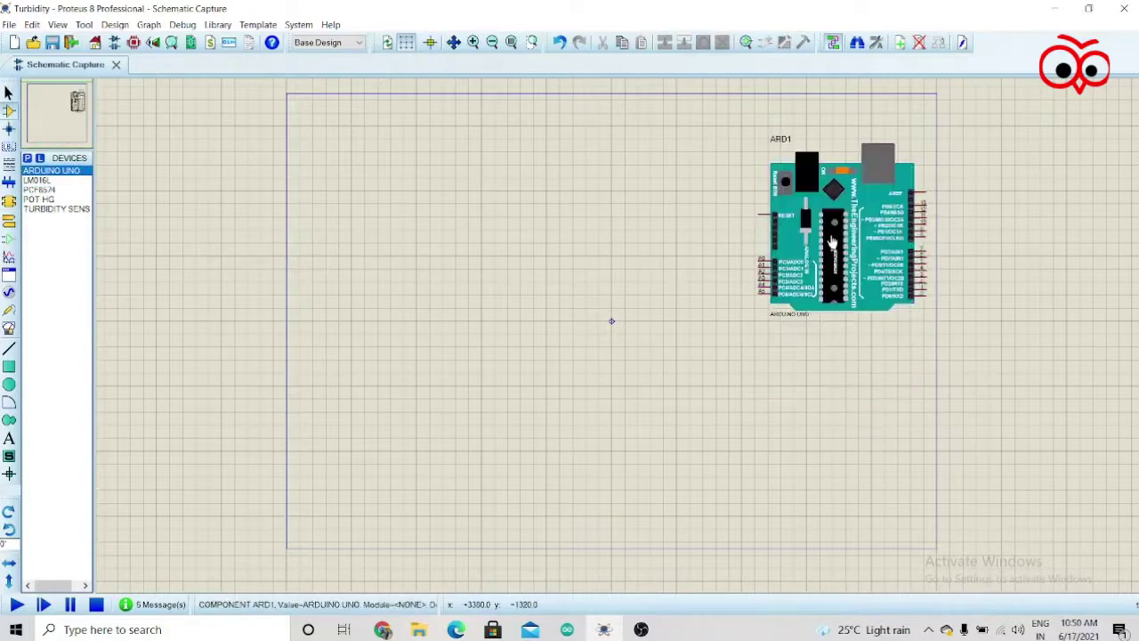
click(56, 208)
click(491, 422)
click(429, 438)
Step: Place the LM016L LCD near the top and the PCF8574 (U1) below it
click(37, 179)
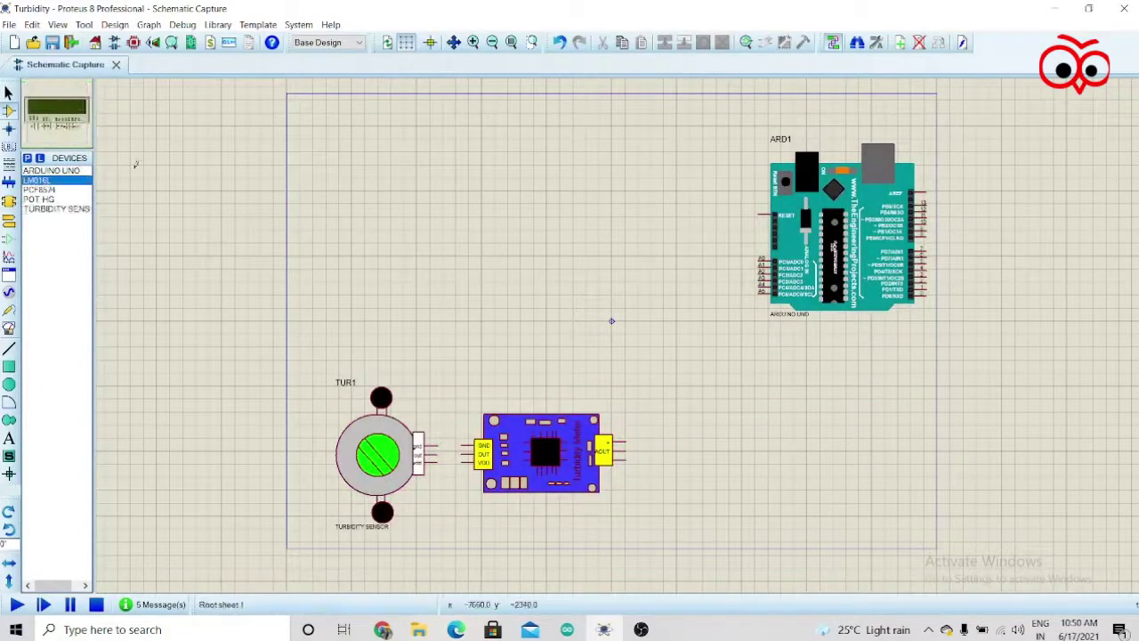
click(459, 139)
click(470, 141)
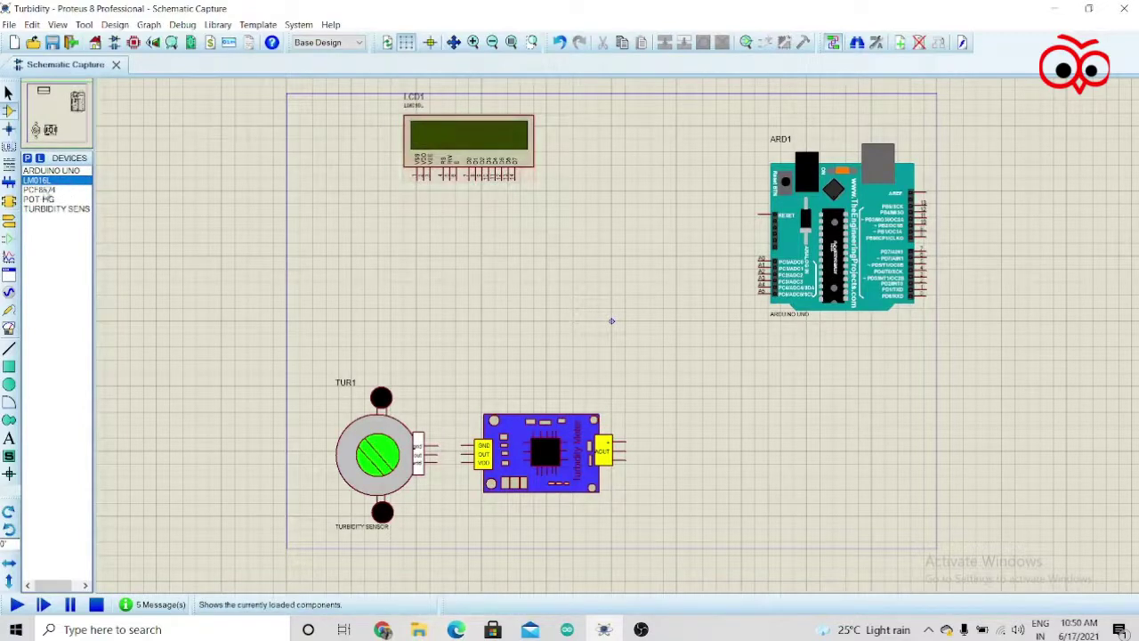
click(55, 190)
click(494, 233)
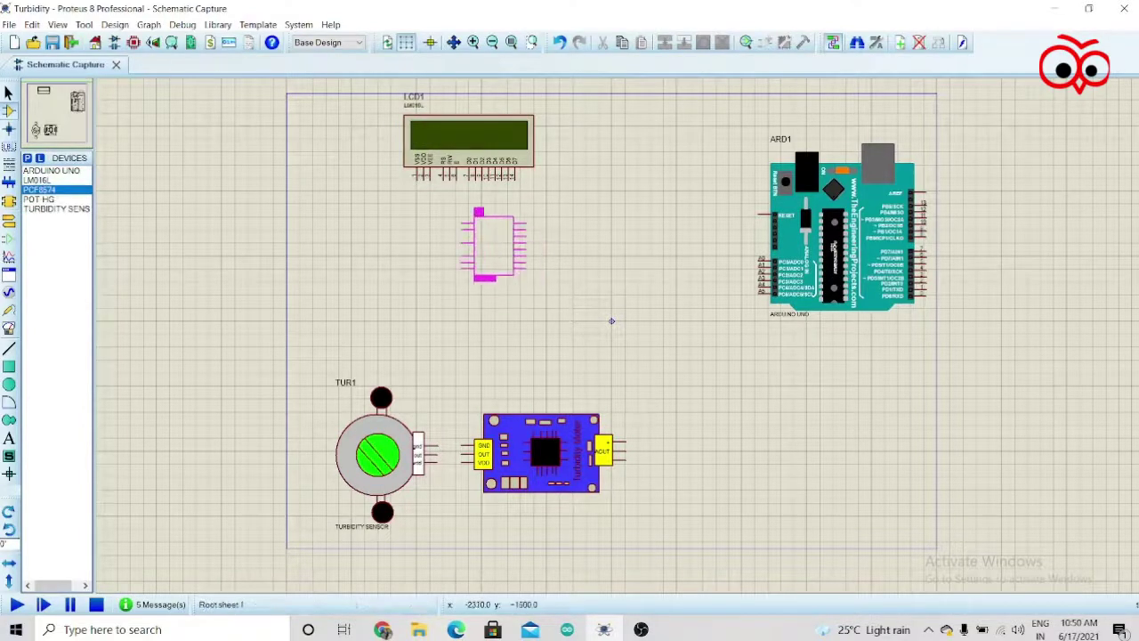
click(488, 240)
Step: Rotate the PCF8574 (U1) 90° anticlockwise and nudge it slightly left
drag(436, 200, 556, 289)
right_click(519, 249)
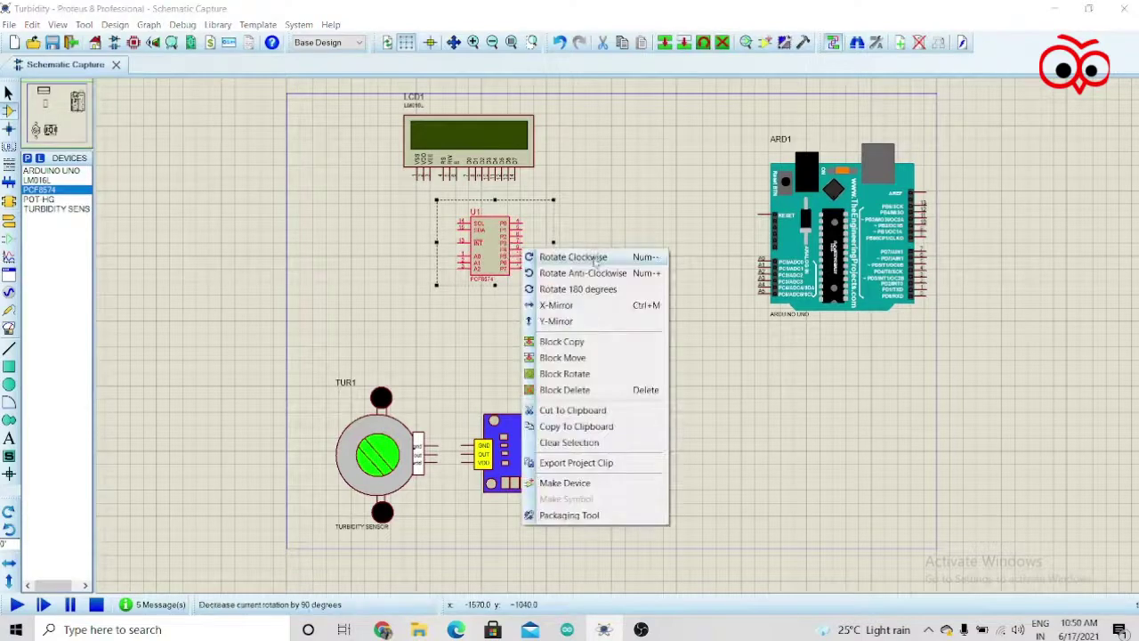
click(561, 269)
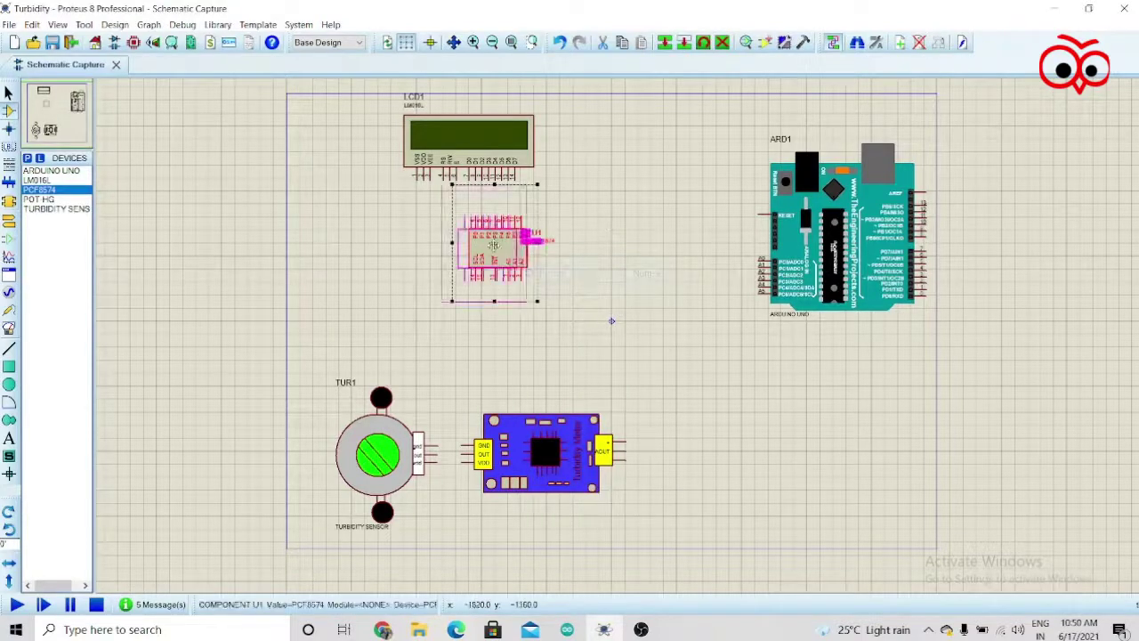
drag(507, 244, 499, 245)
Step: Wire the LCD's D7, D6, D5 and D4 pins to the PCF8574's P7, P6, P5 and P4
click(580, 217)
scroll(534, 196, up, 4)
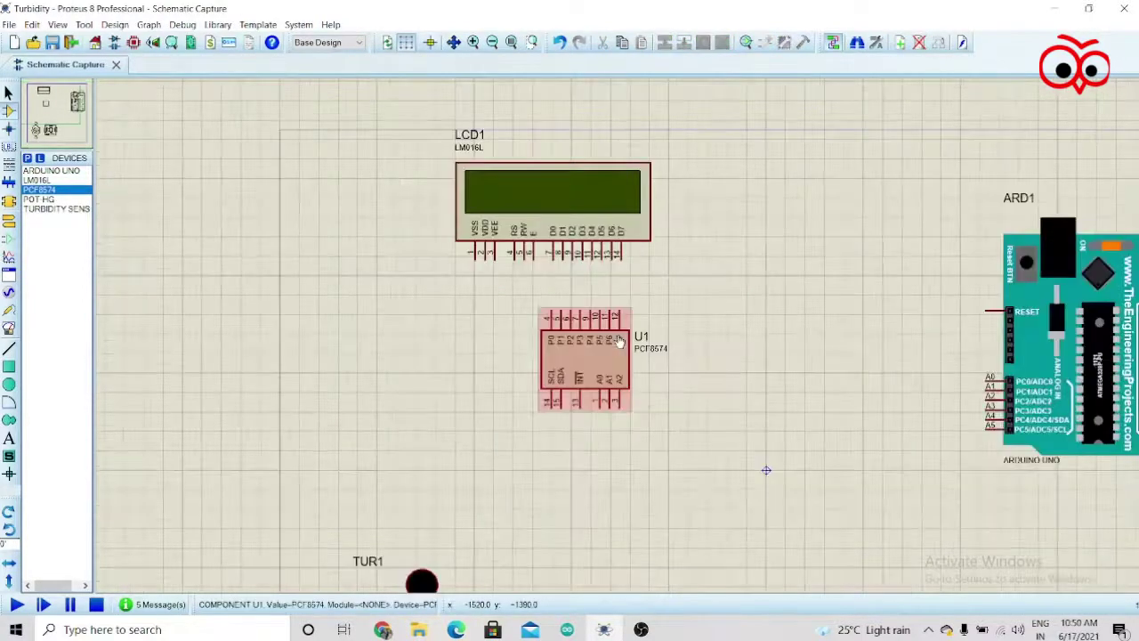
click(625, 165)
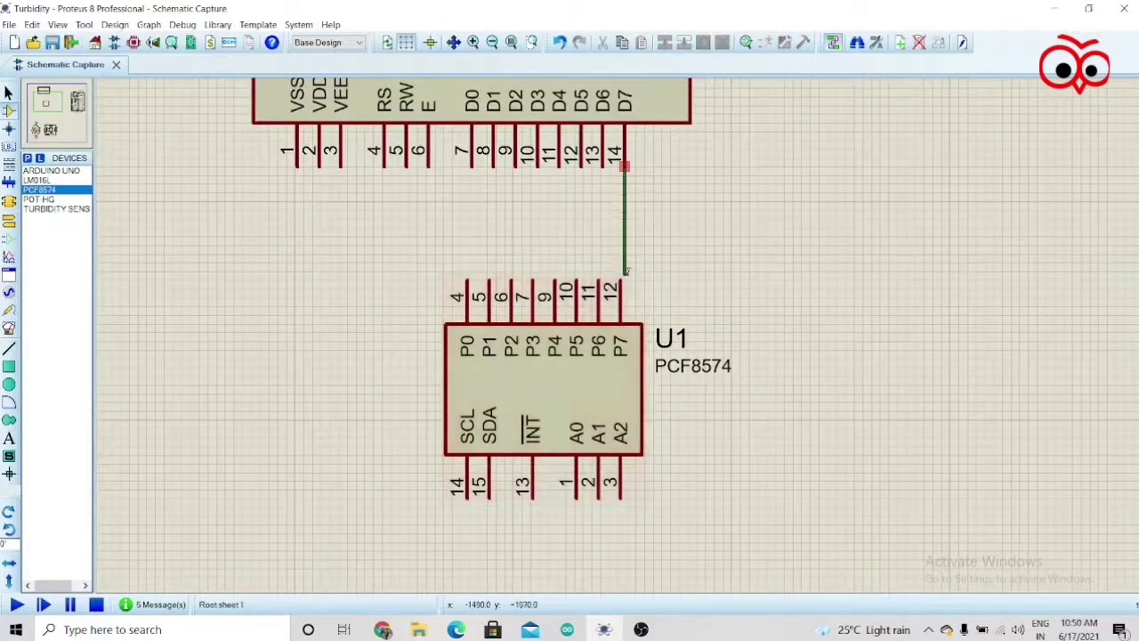
click(622, 280)
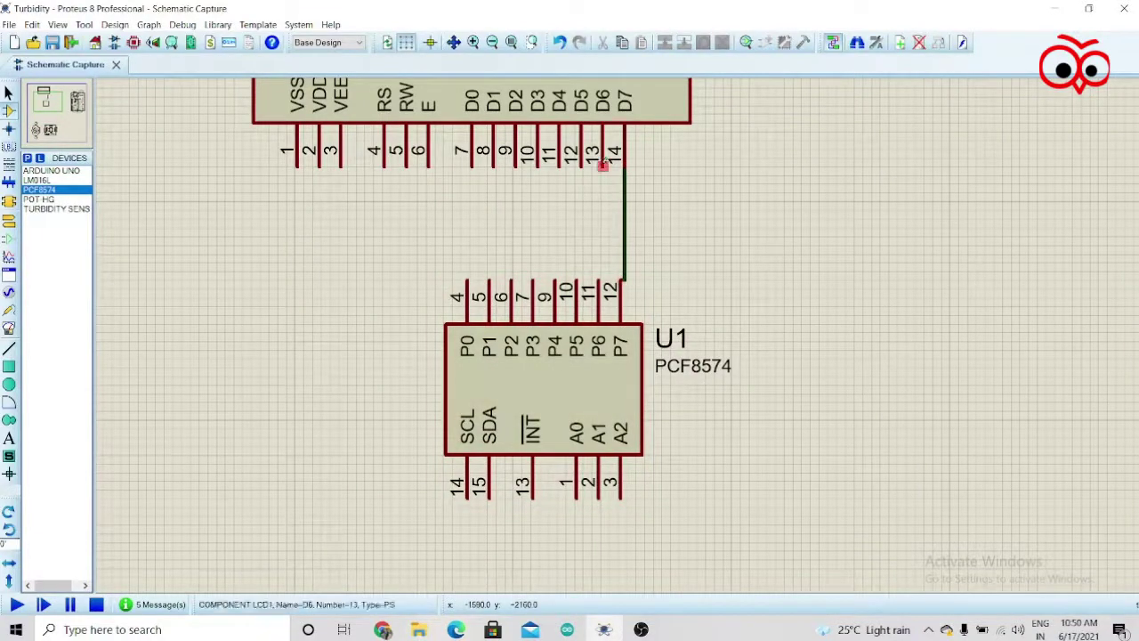
click(601, 162)
click(599, 273)
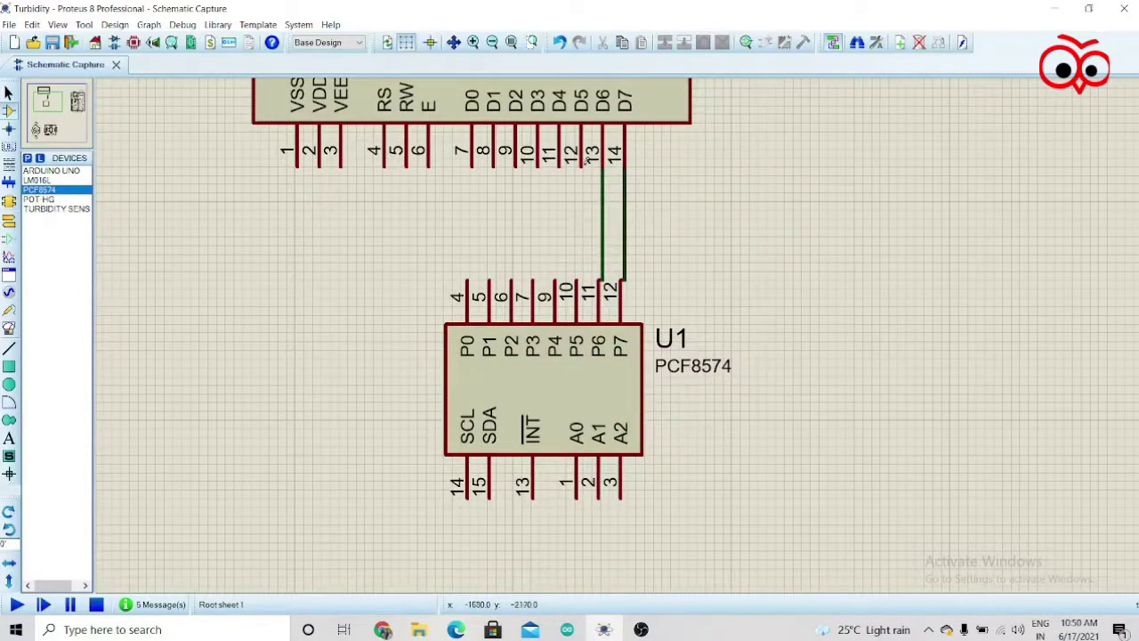
click(579, 165)
click(582, 276)
click(559, 168)
click(559, 275)
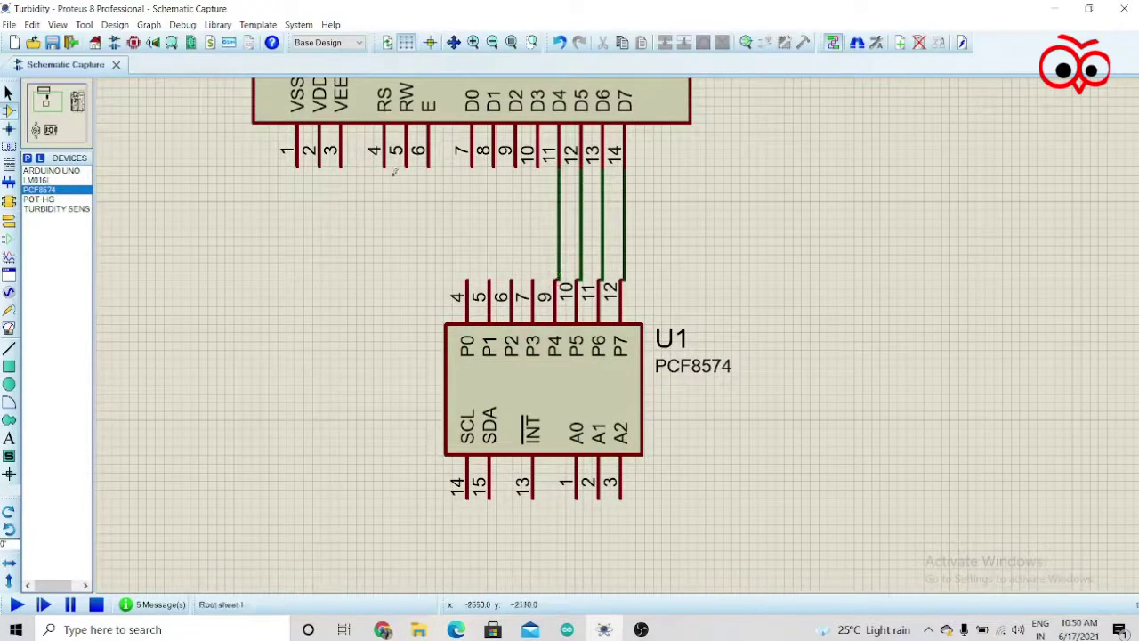
Step: Wire the LCD's RS, RW and E pins to the PCF8574's P0, P1 and P2
click(384, 166)
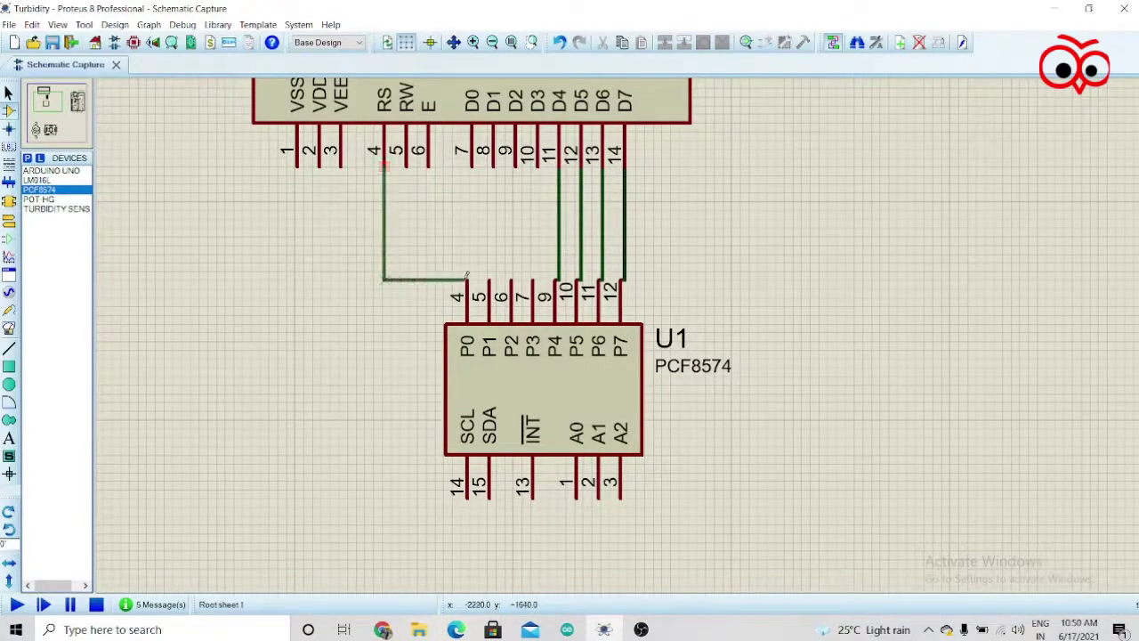
click(466, 281)
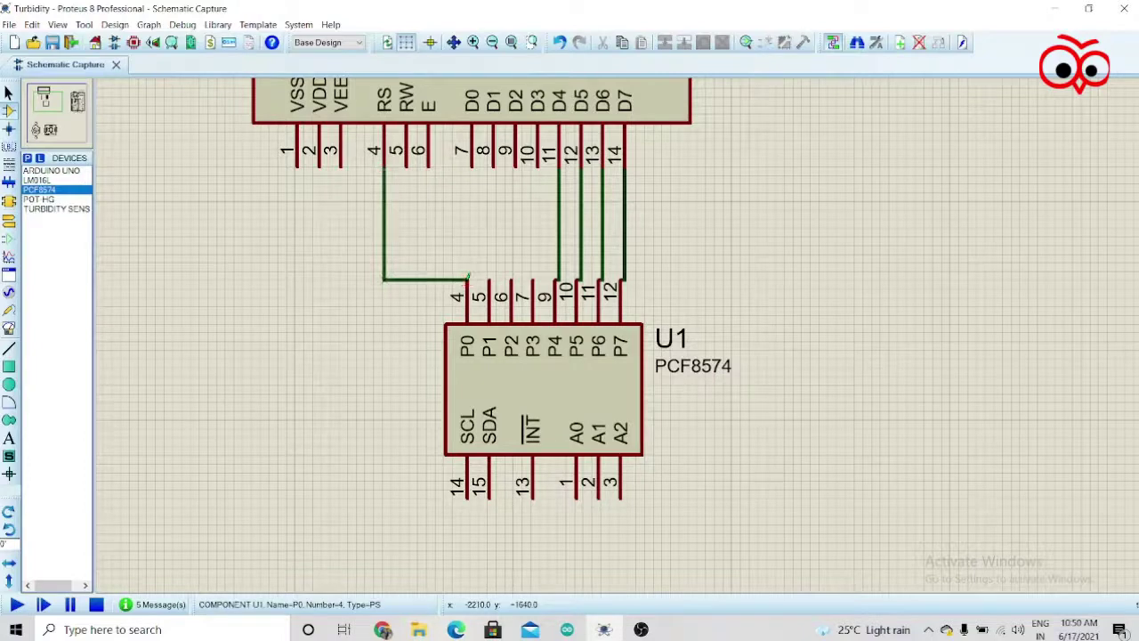
click(406, 168)
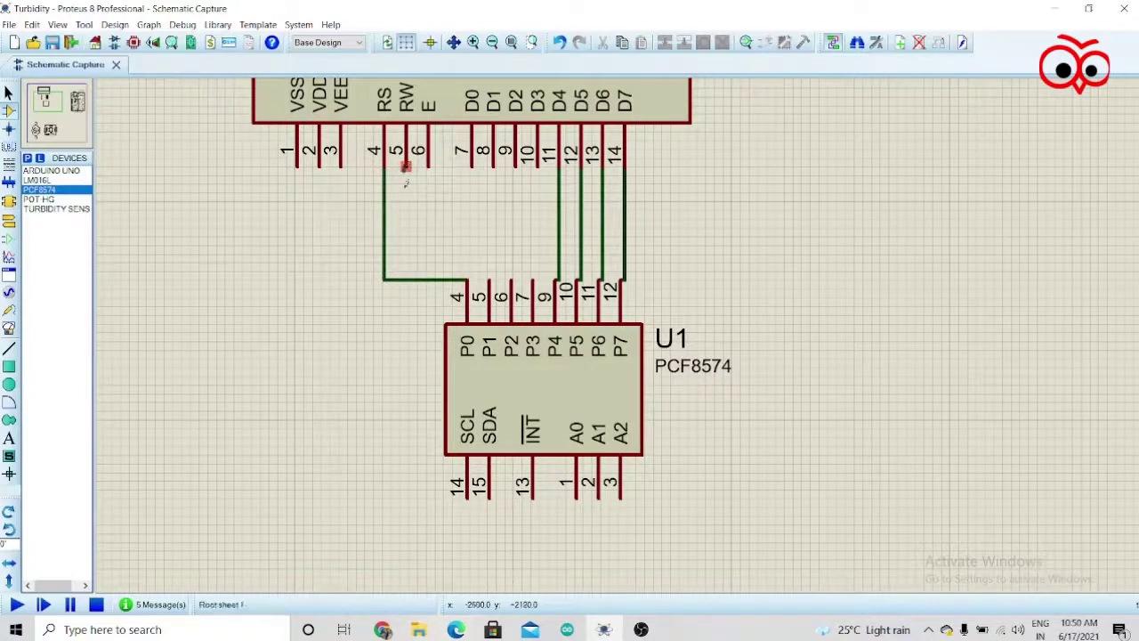
click(489, 281)
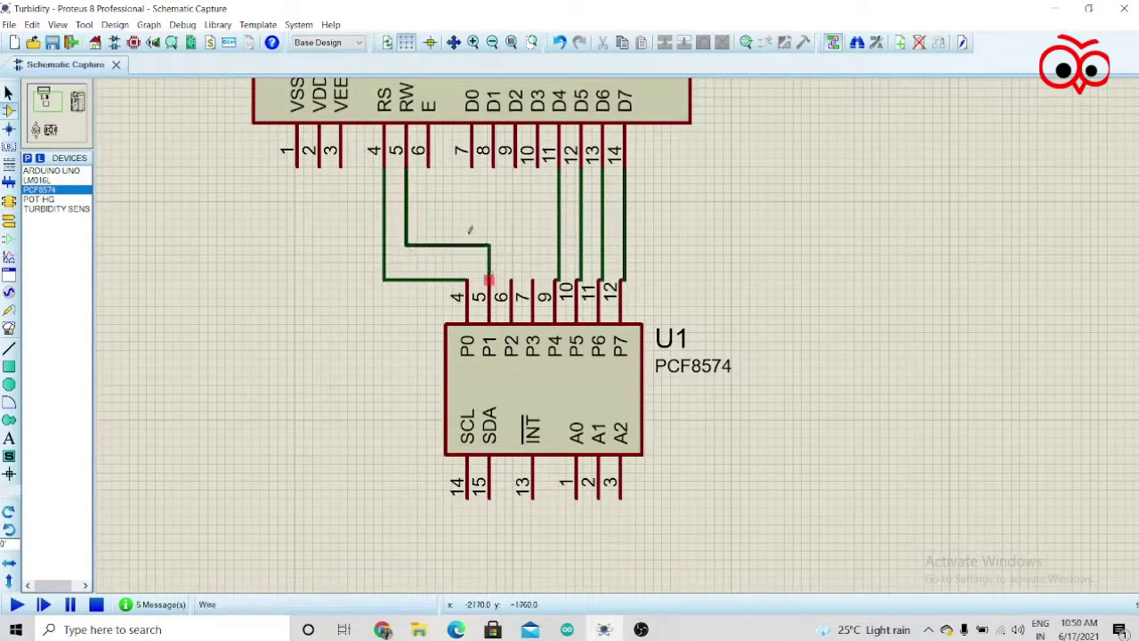
click(428, 166)
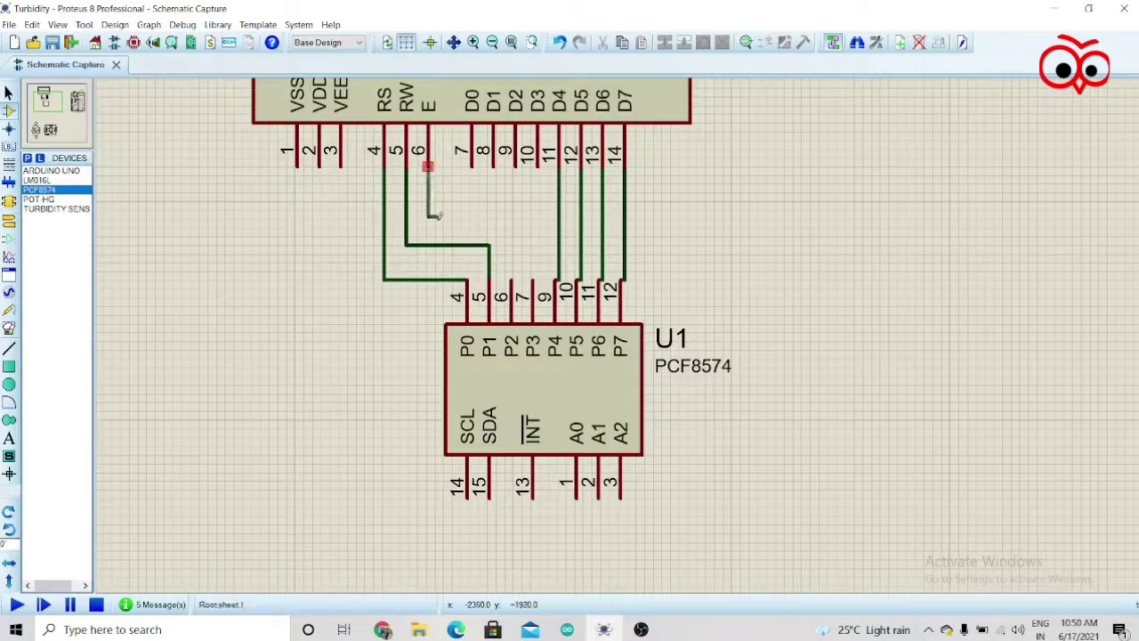
click(512, 275)
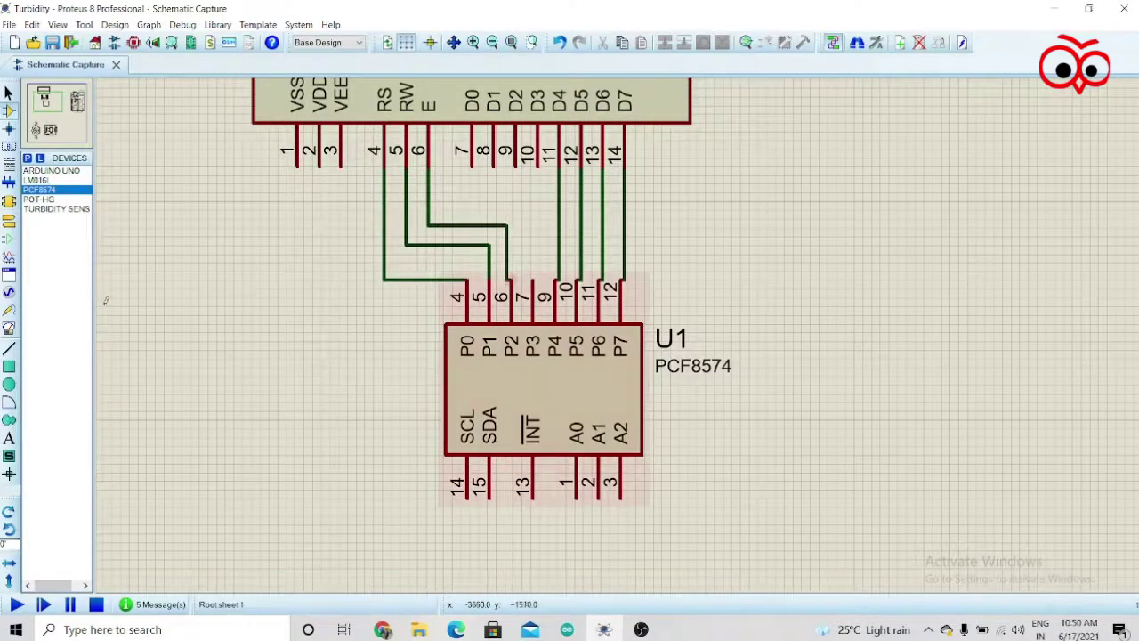
Step: Place a GROUND terminal below the PCF8574
click(9, 220)
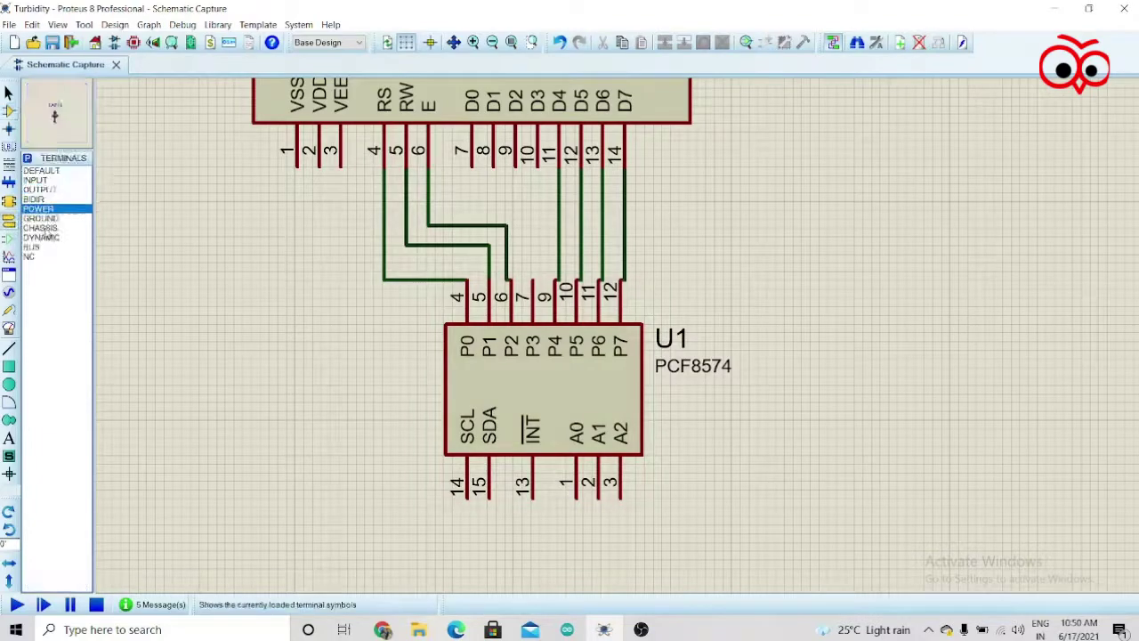
click(40, 218)
click(614, 528)
scroll(839, 536, down, 1)
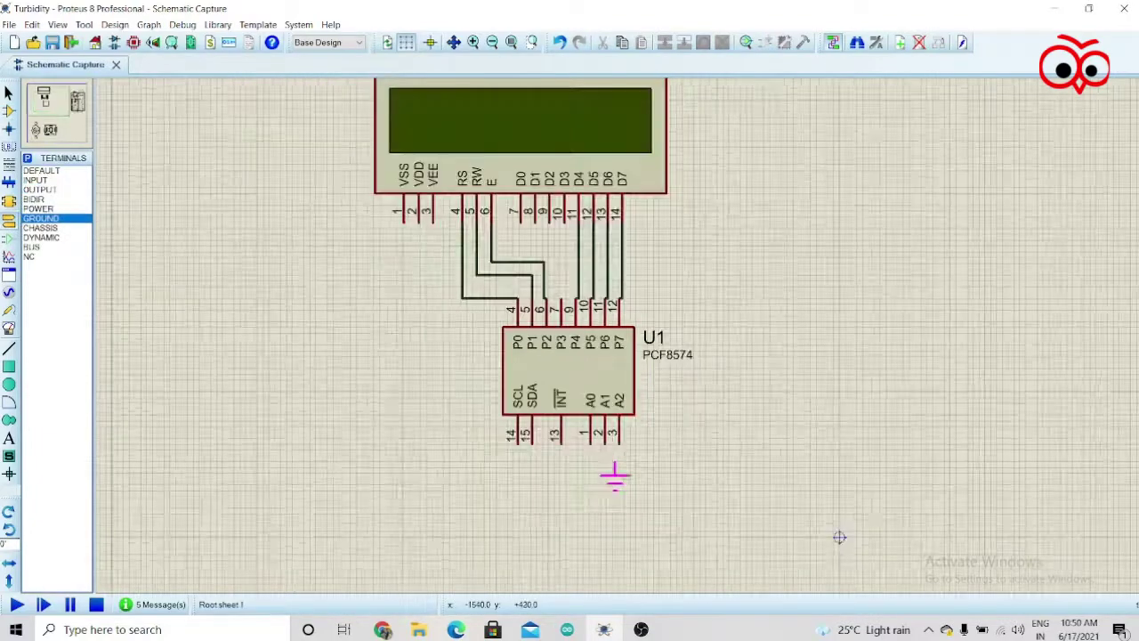
scroll(972, 404, up, 1)
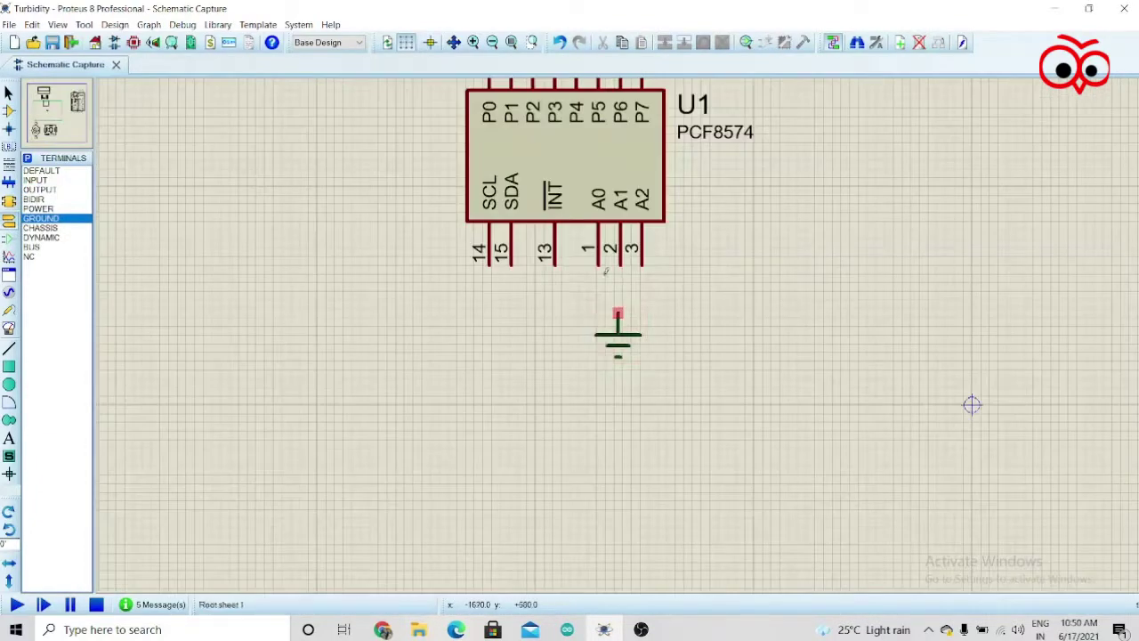
Step: Wire the PCF8574's A0 and A2 address pins to the ground terminal
click(598, 264)
click(617, 311)
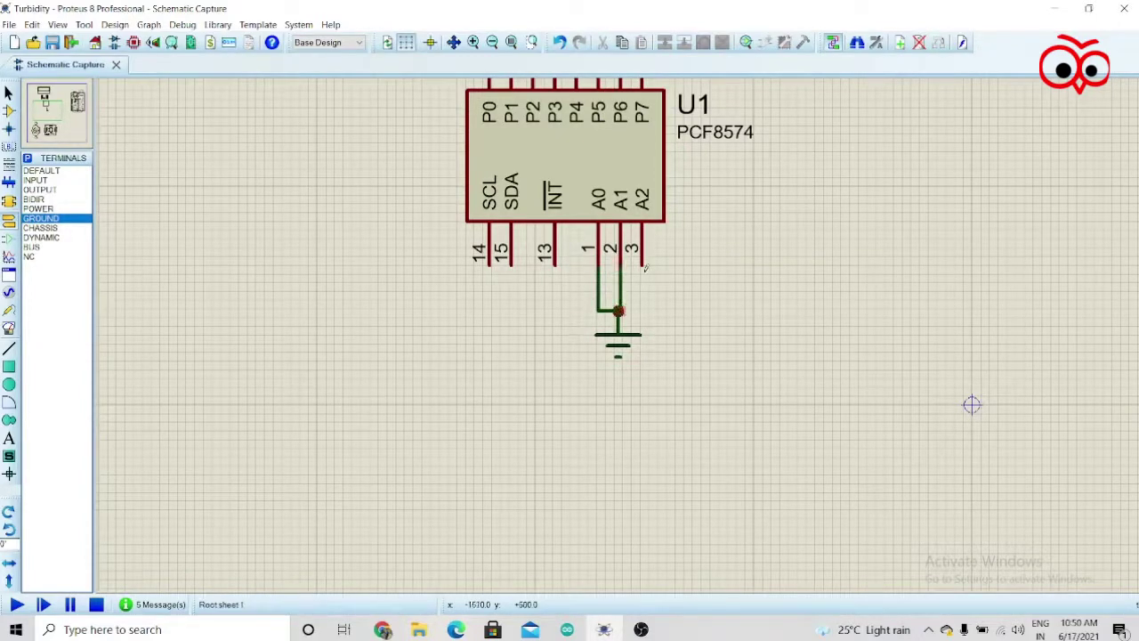
click(642, 262)
click(620, 310)
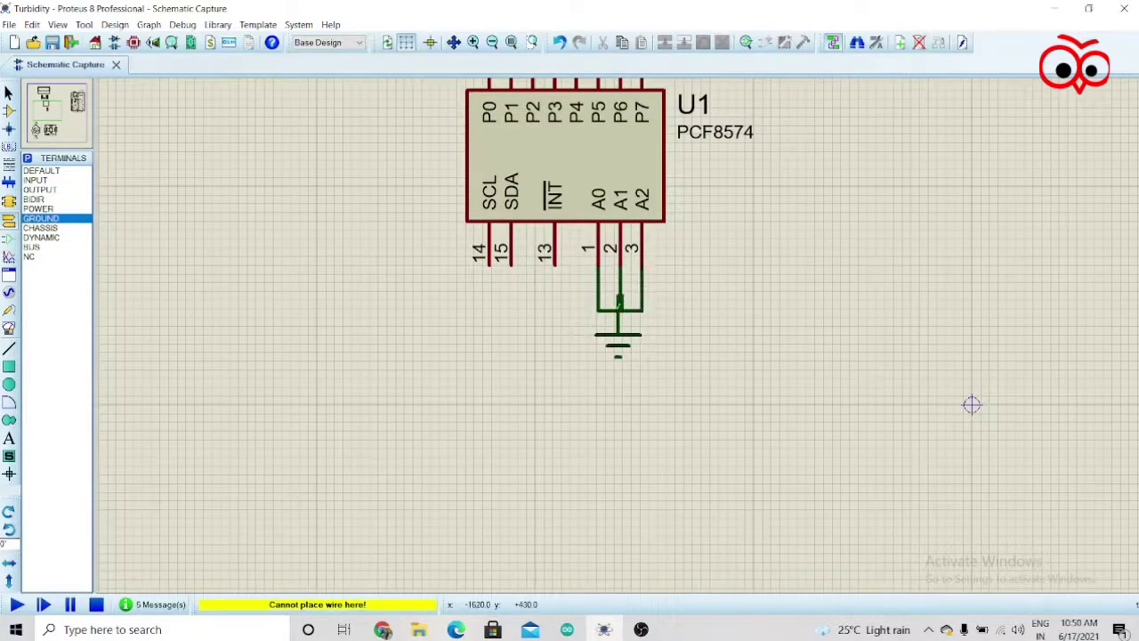
Step: Wire U1's SDA pin 15 to Arduino A4, and Arduino A5 to U1's SCL pin 14
scroll(785, 340, down, 1)
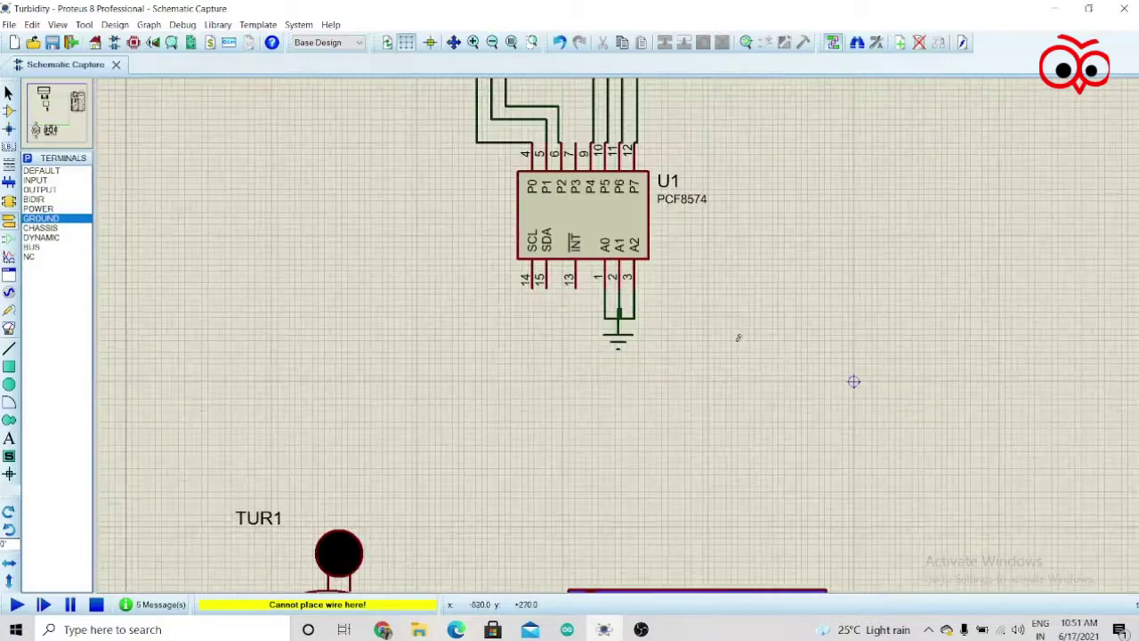
scroll(718, 351, down, 1)
scroll(615, 330, up, 1)
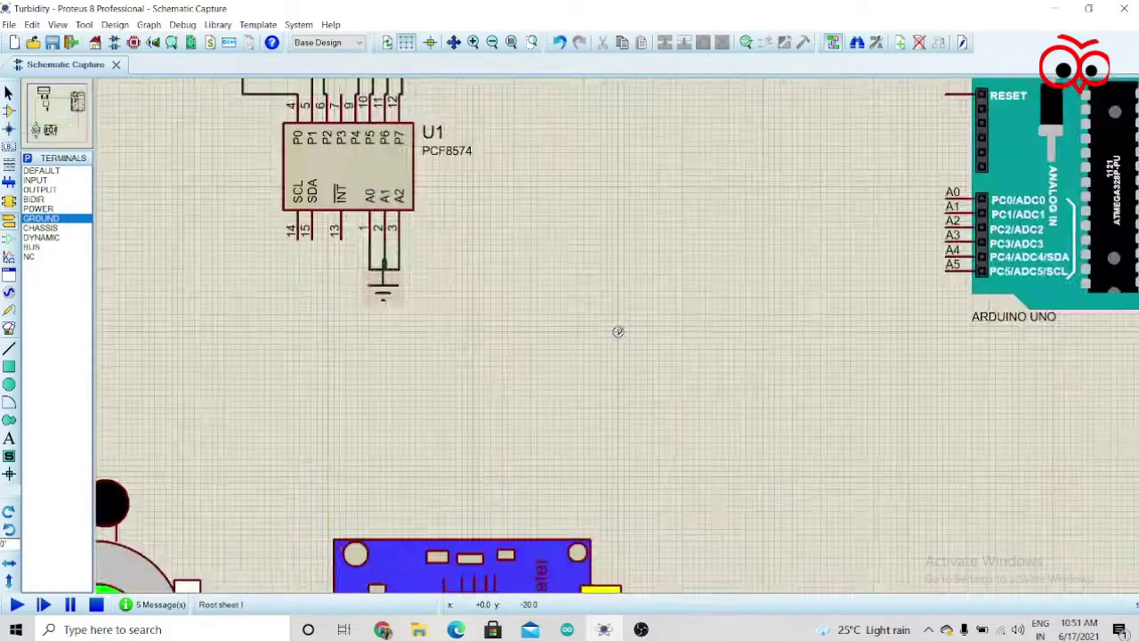
click(312, 238)
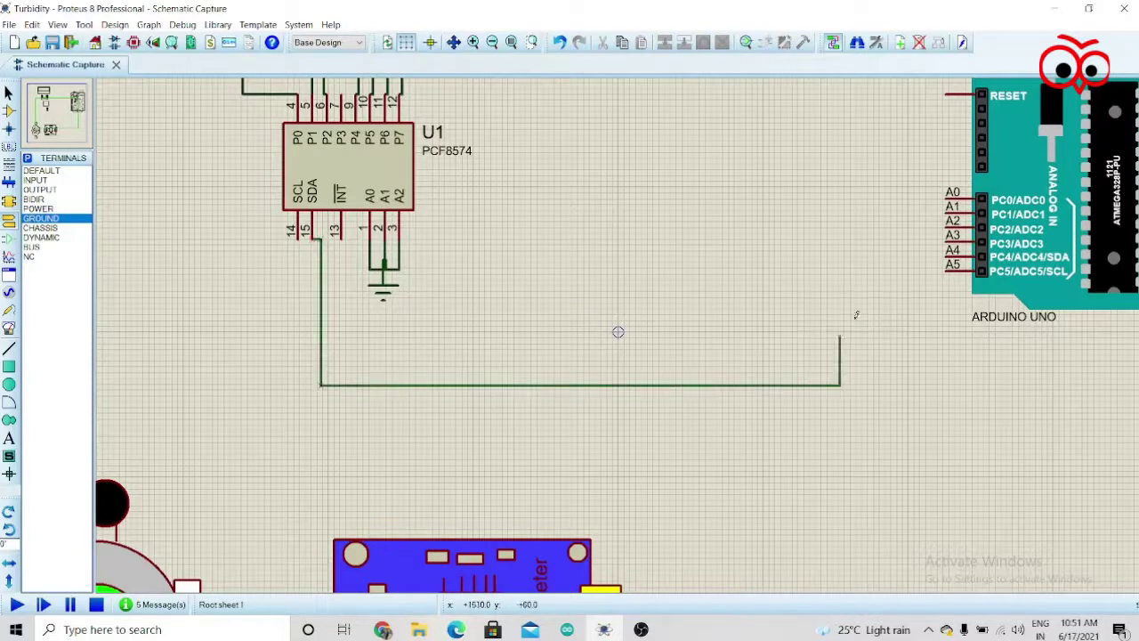
click(946, 266)
click(946, 270)
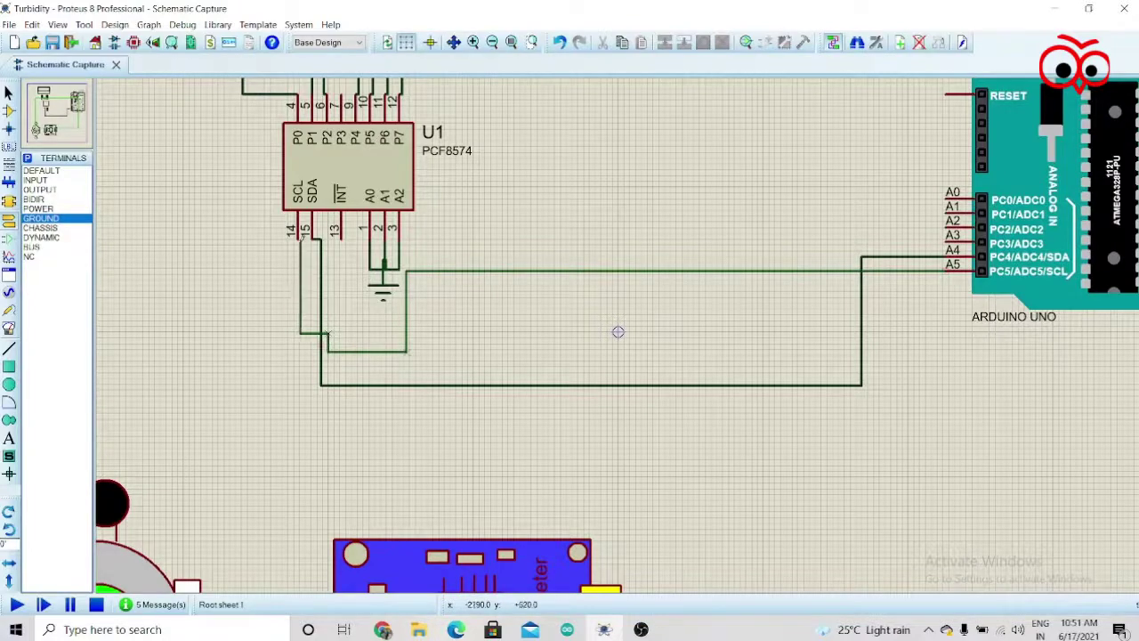
click(292, 236)
key(F7)
key(F7)
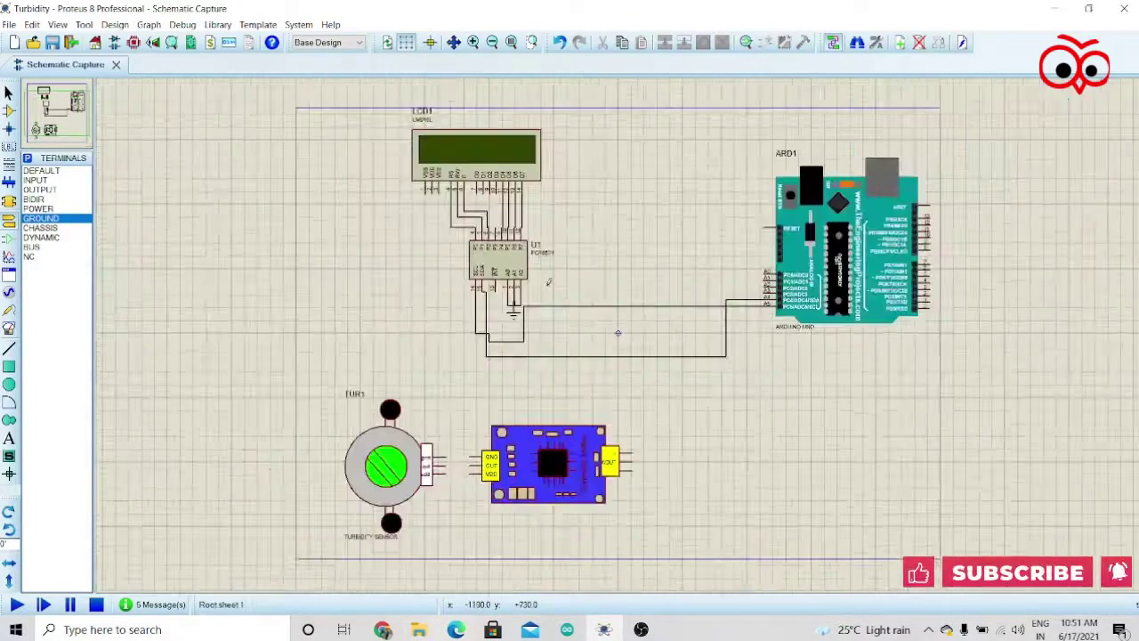
Step: Connect the meter board's GND, OUT and VDD pins to the sensor's gnd, out and vdd pins
scroll(717, 412, up, 1)
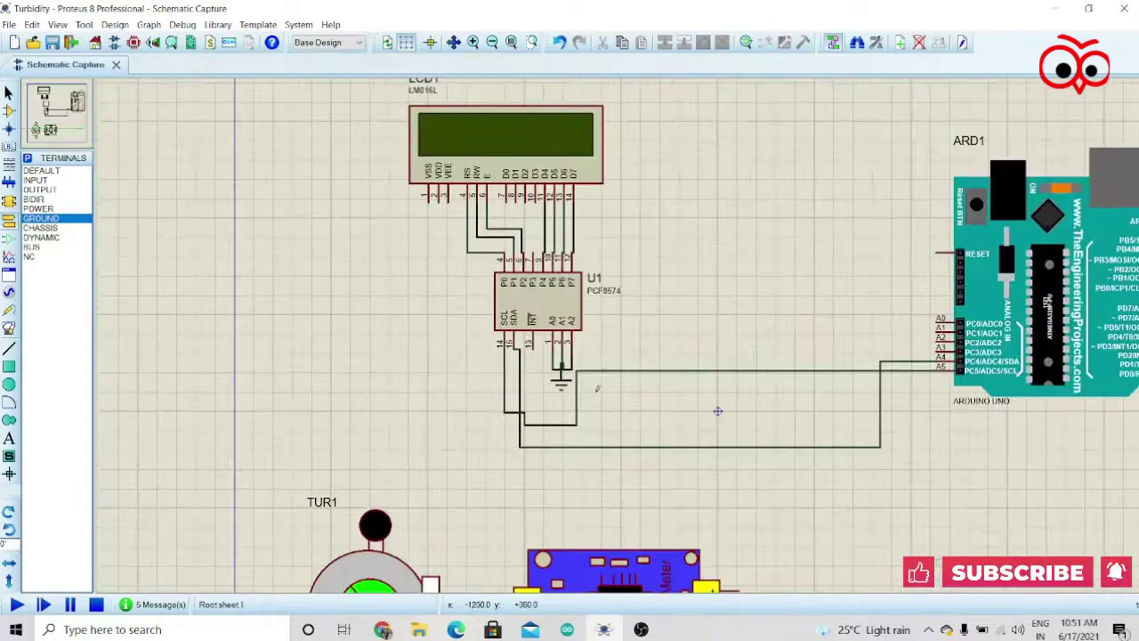
scroll(682, 384, down, 1)
scroll(657, 338, up, 2)
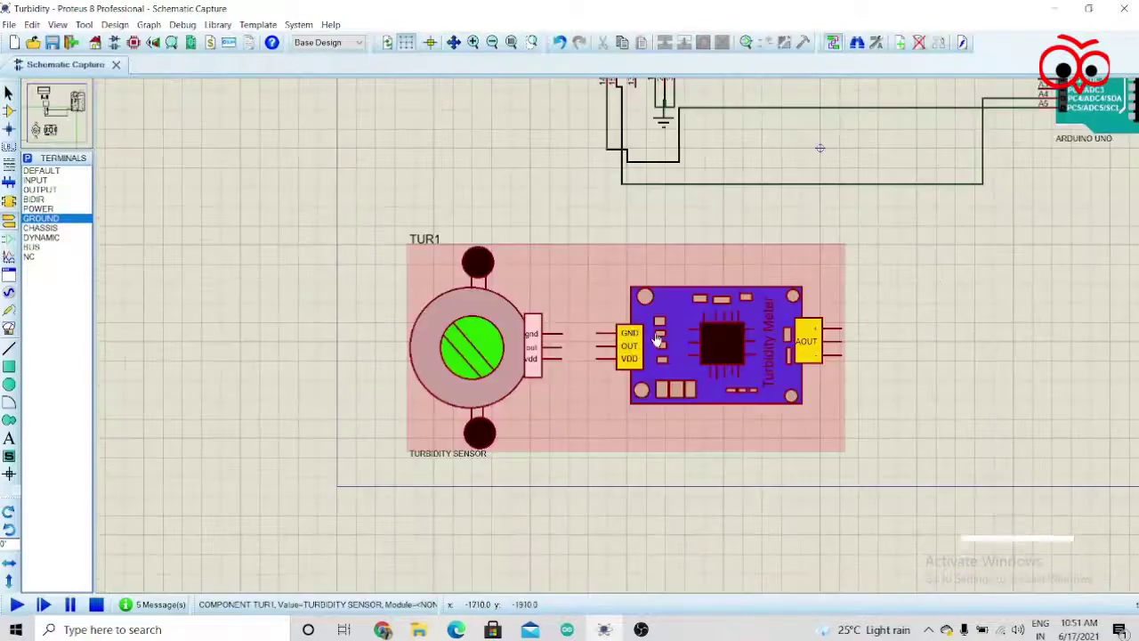
scroll(666, 419, up, 1)
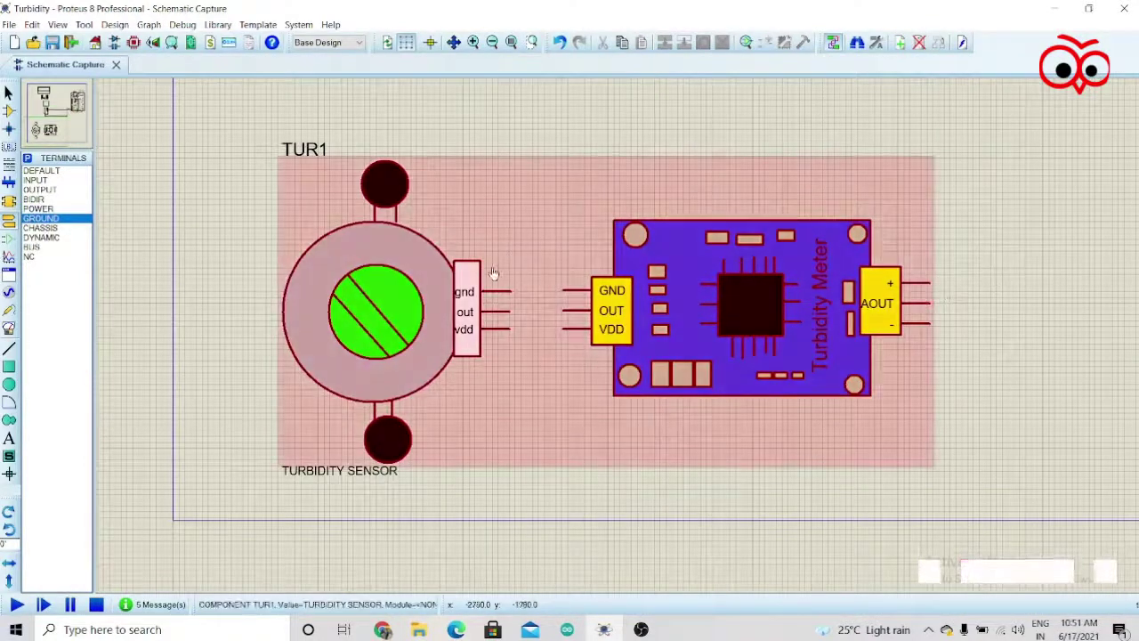
click(562, 291)
click(509, 291)
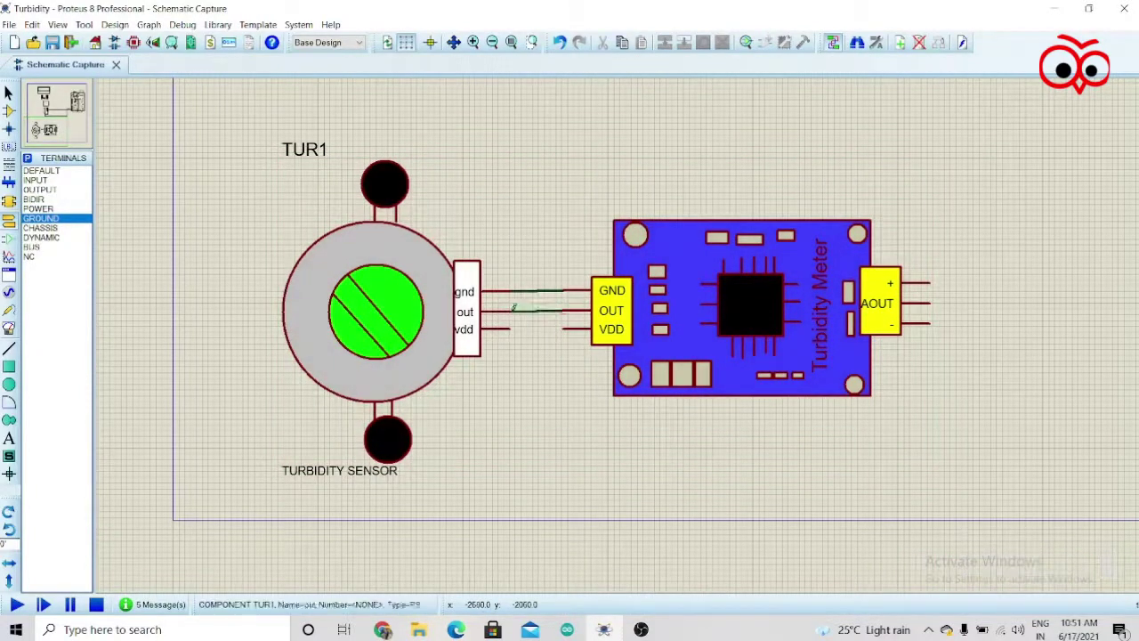
click(509, 311)
click(554, 330)
click(511, 329)
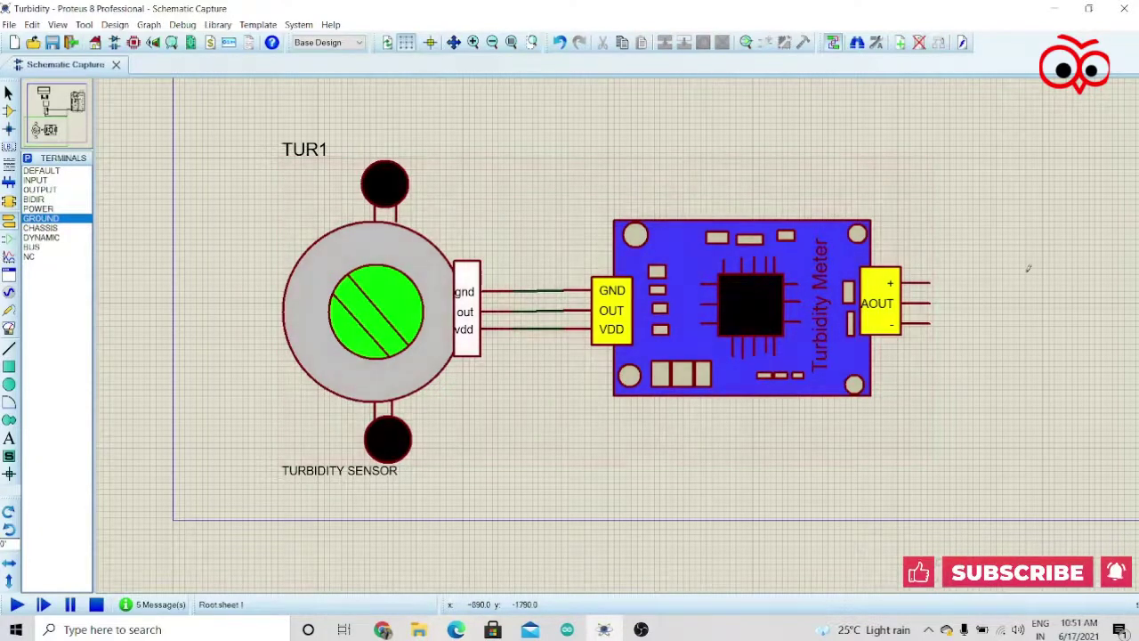
Step: Attach a POWER terminal to the module's AOUT + pin and a GROUND terminal to its − pin
click(52, 210)
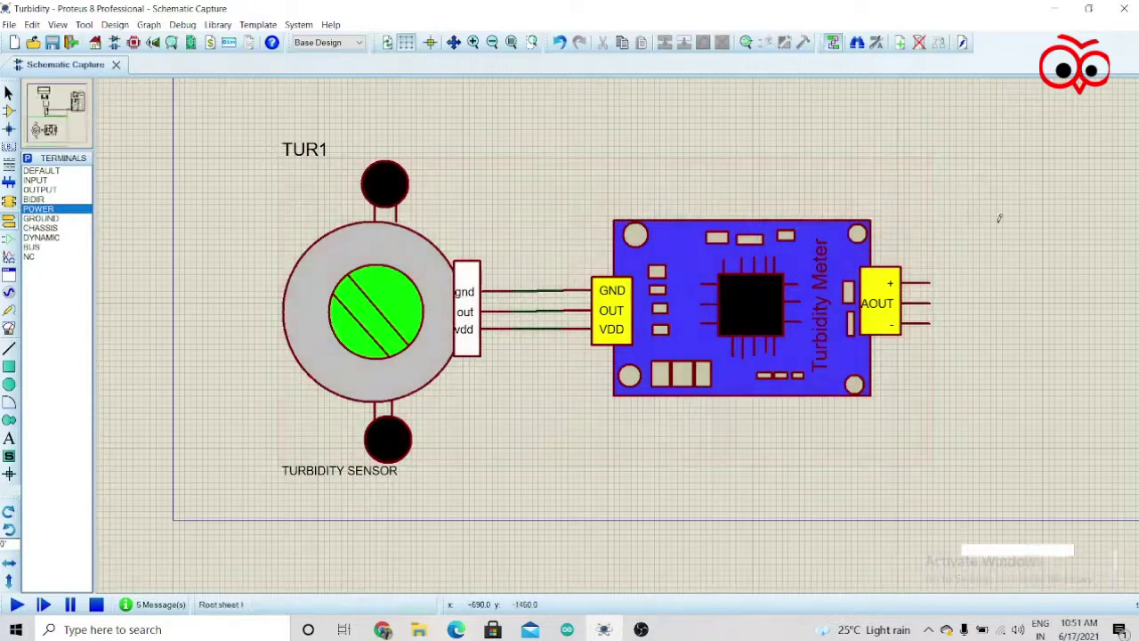
click(979, 212)
click(979, 211)
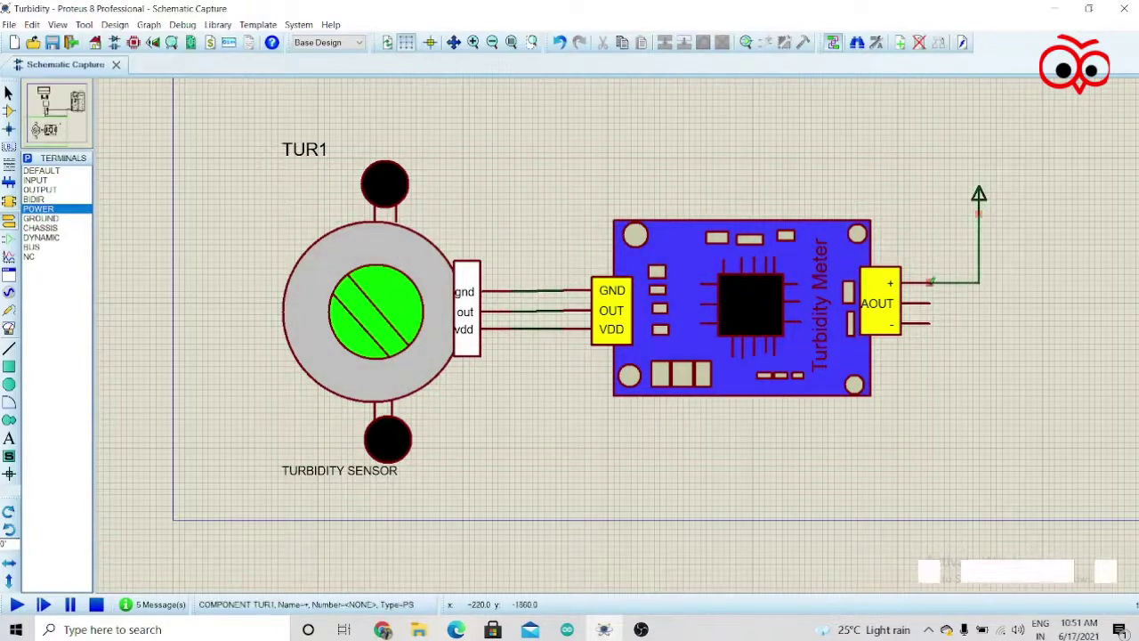
click(43, 218)
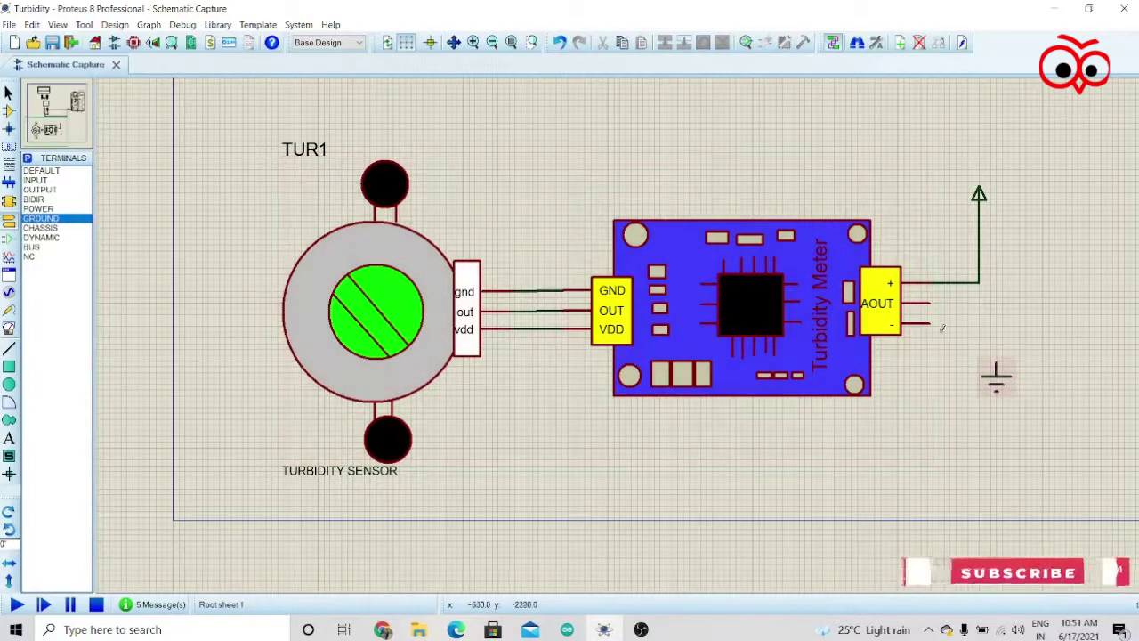
click(931, 324)
click(995, 367)
key(F7)
key(F7)
key(F6)
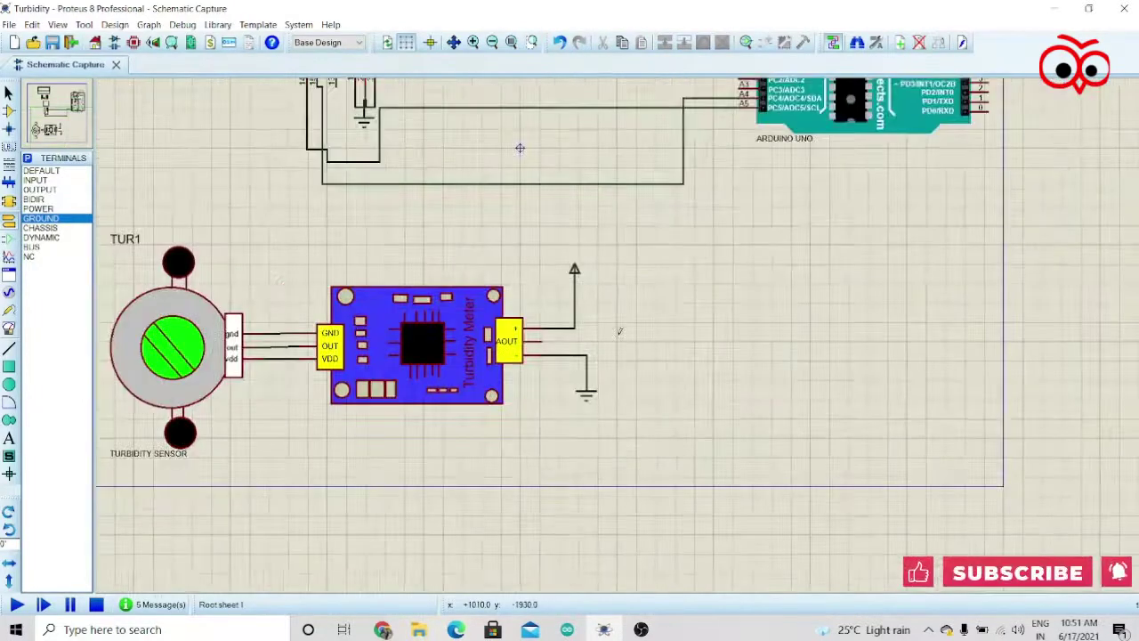
Step: Route a wire from the module's AOUT signal pin up to the Arduino Uno's A0 pin
click(542, 339)
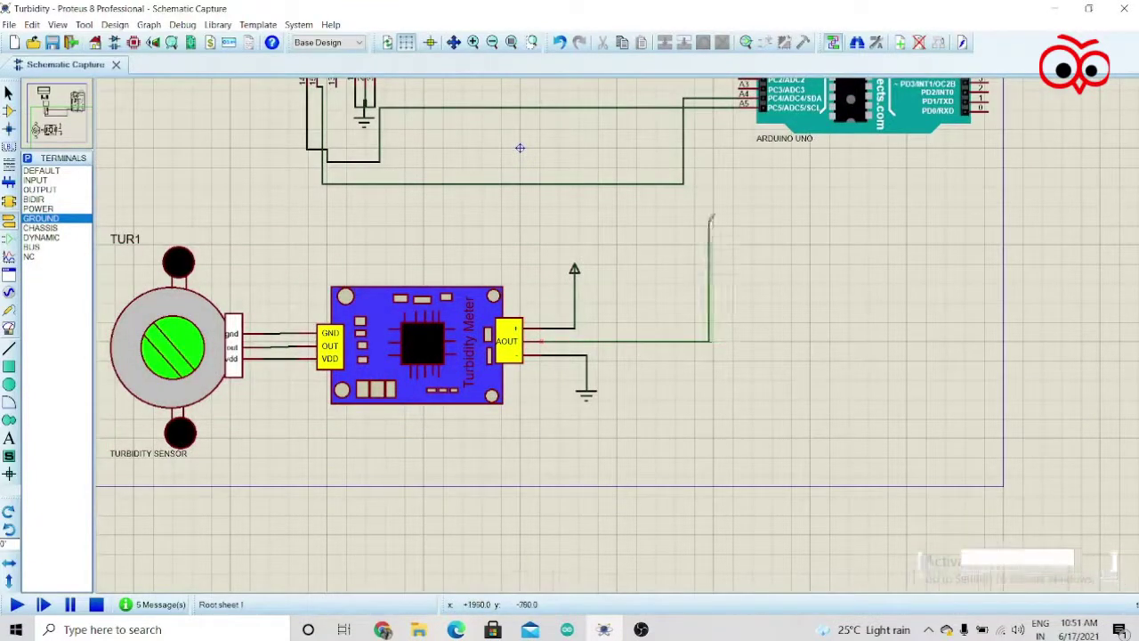
key(F7)
key(F6)
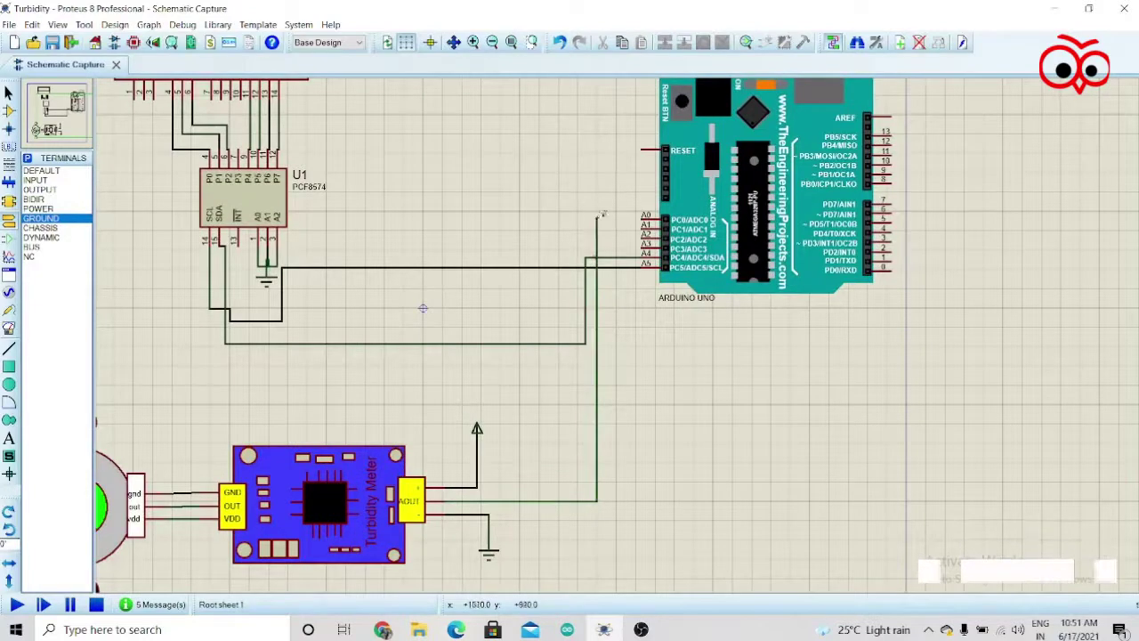
click(645, 217)
key(F7)
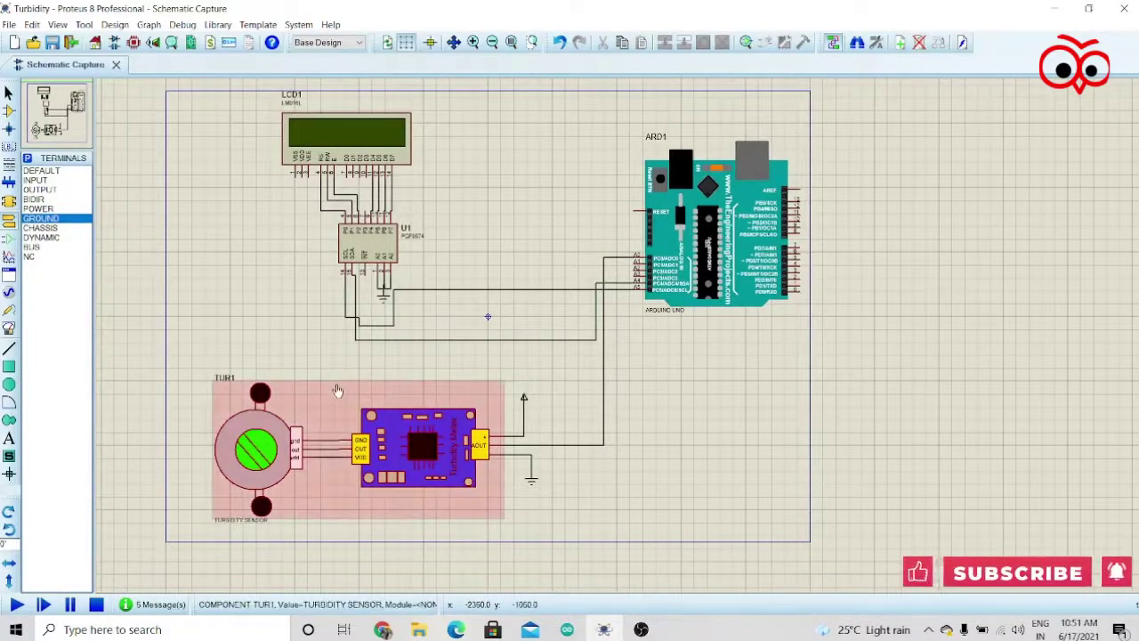
scroll(620, 331, up, 1)
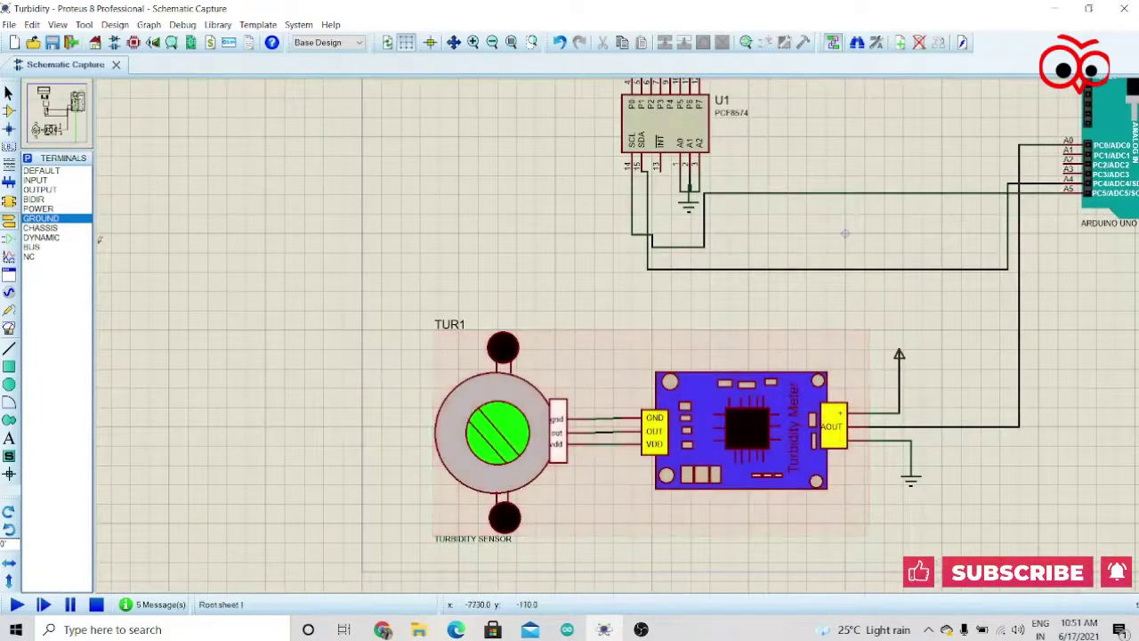
Step: Place a POT-HG potentiometer RV1 left of U1 and wire its wiper to the sensor's out pin
click(8, 111)
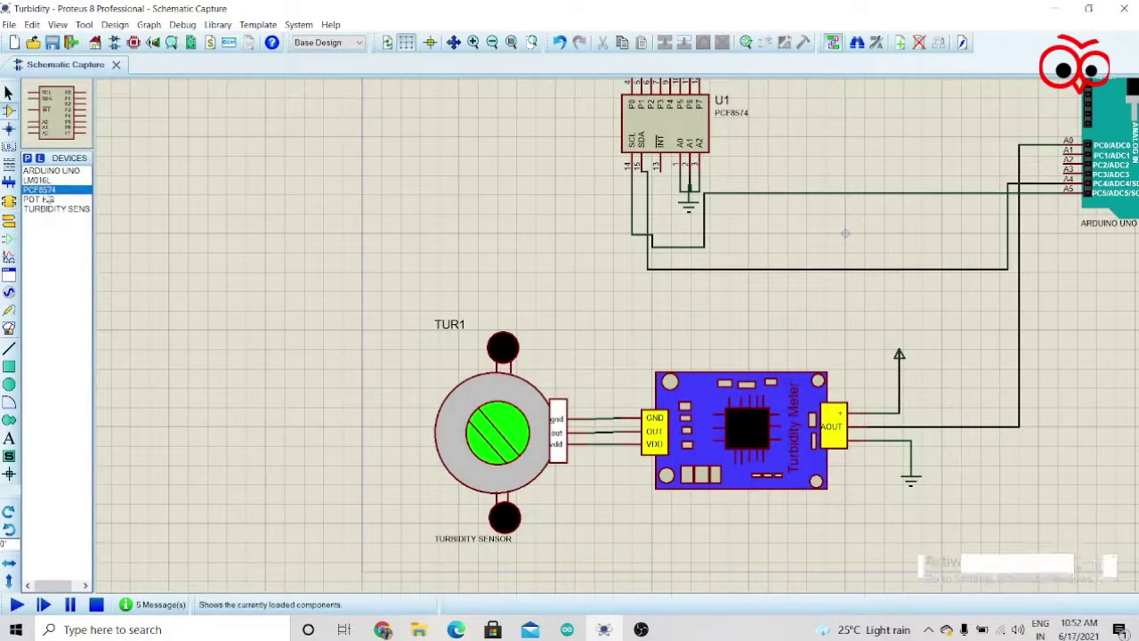
click(44, 199)
click(420, 221)
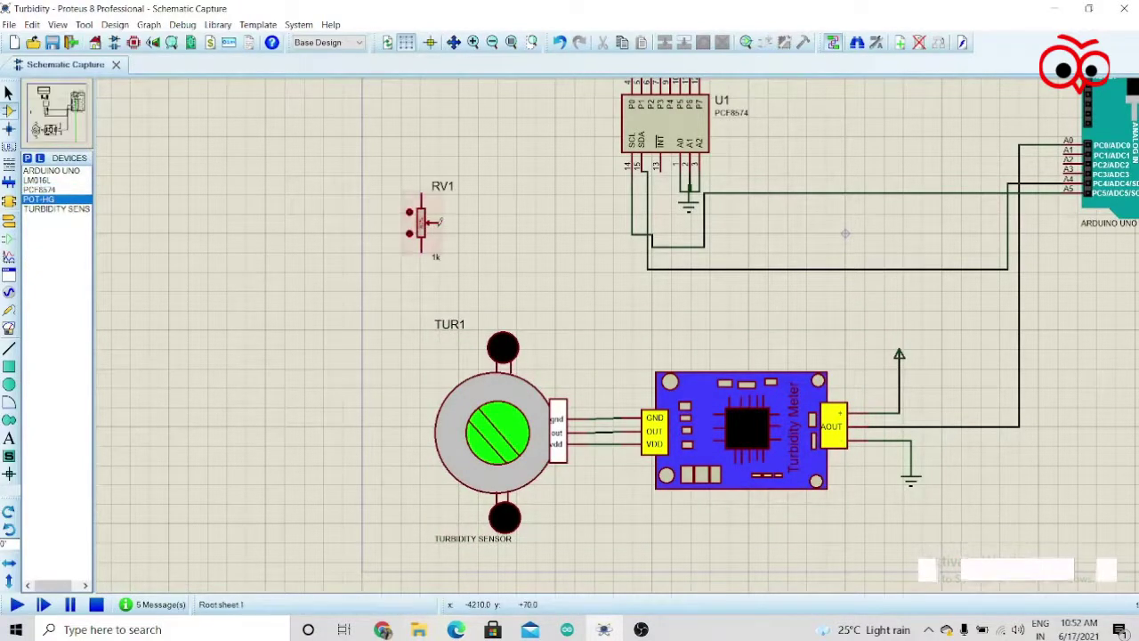
click(440, 223)
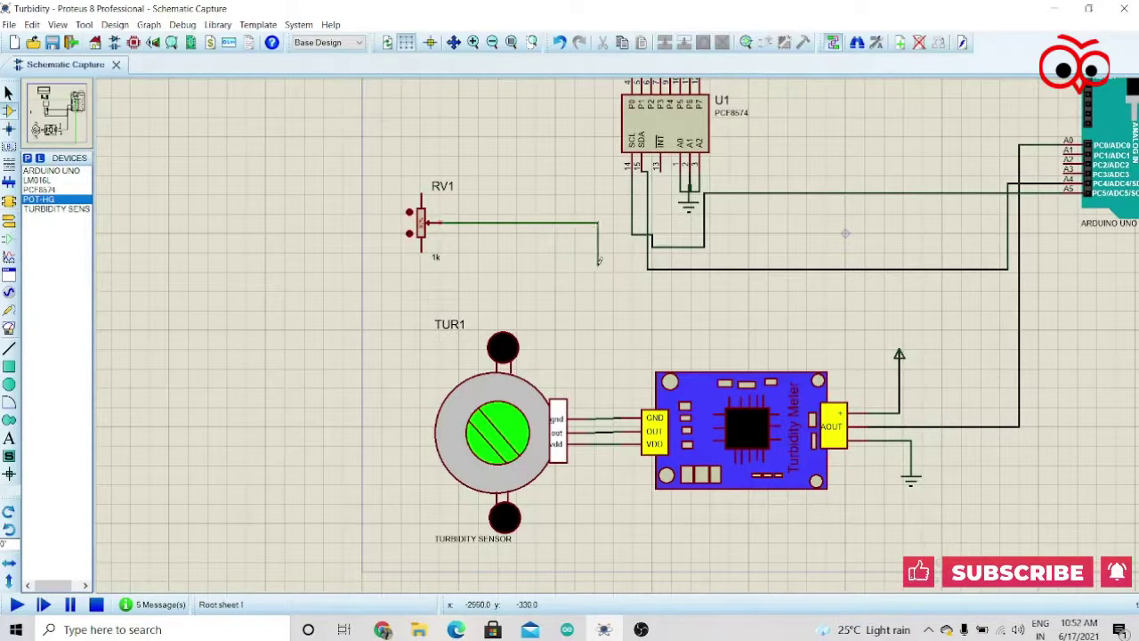
click(600, 427)
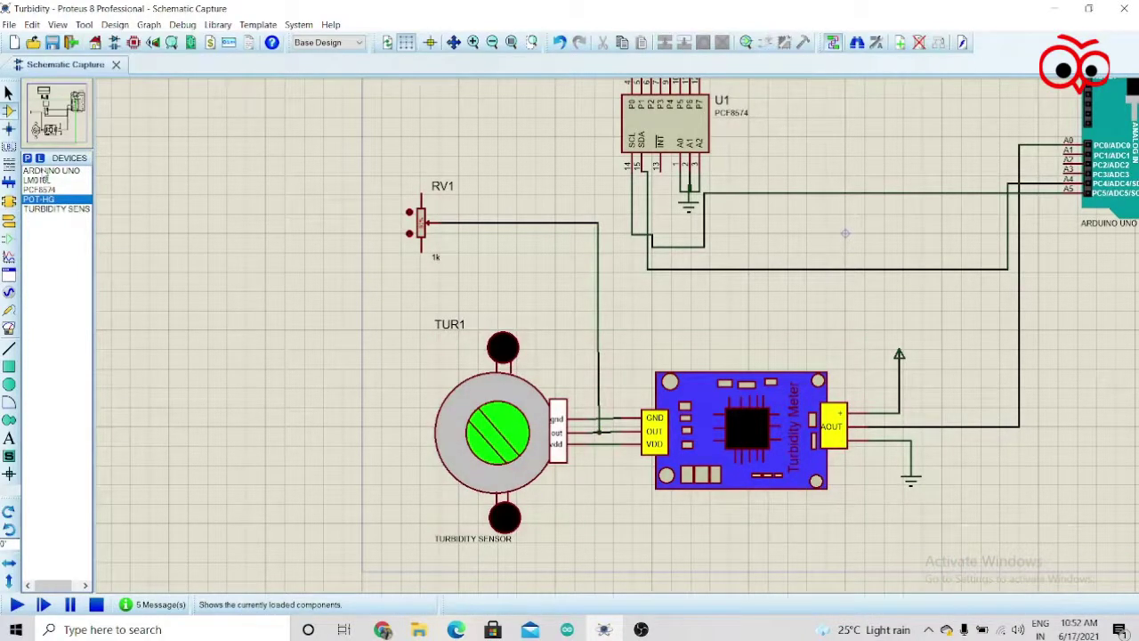
Step: Place a DC generator above RV1 and wire it to RV1's top pin
click(9, 291)
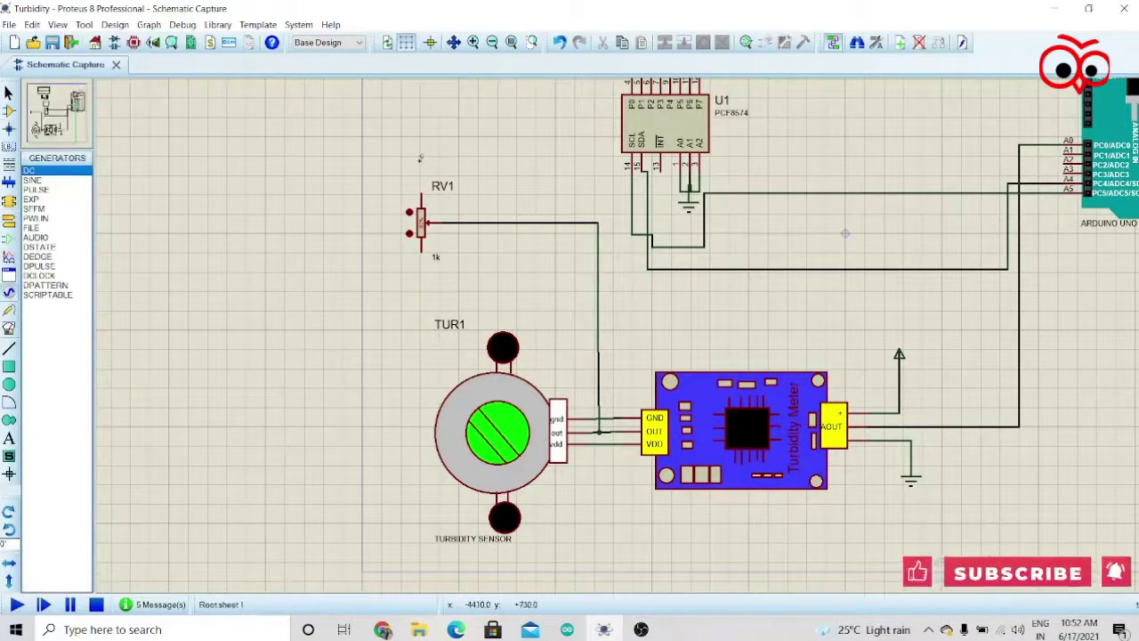
click(391, 120)
click(421, 129)
click(421, 190)
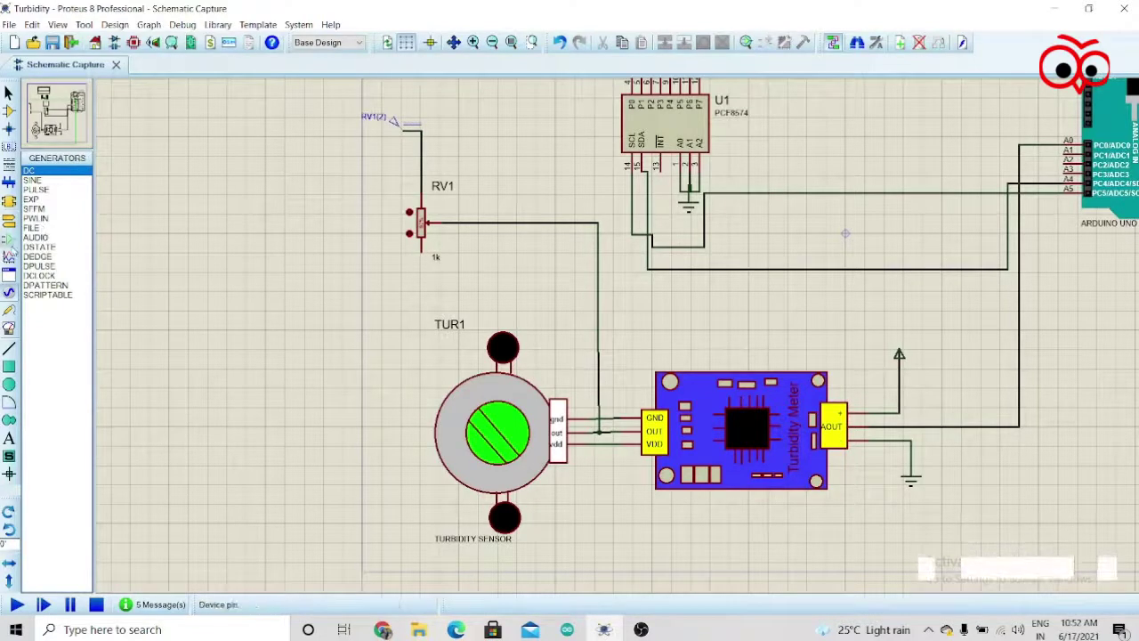
Step: Ground RV1's bottom pin with a GROUND terminal placed below it
click(8, 218)
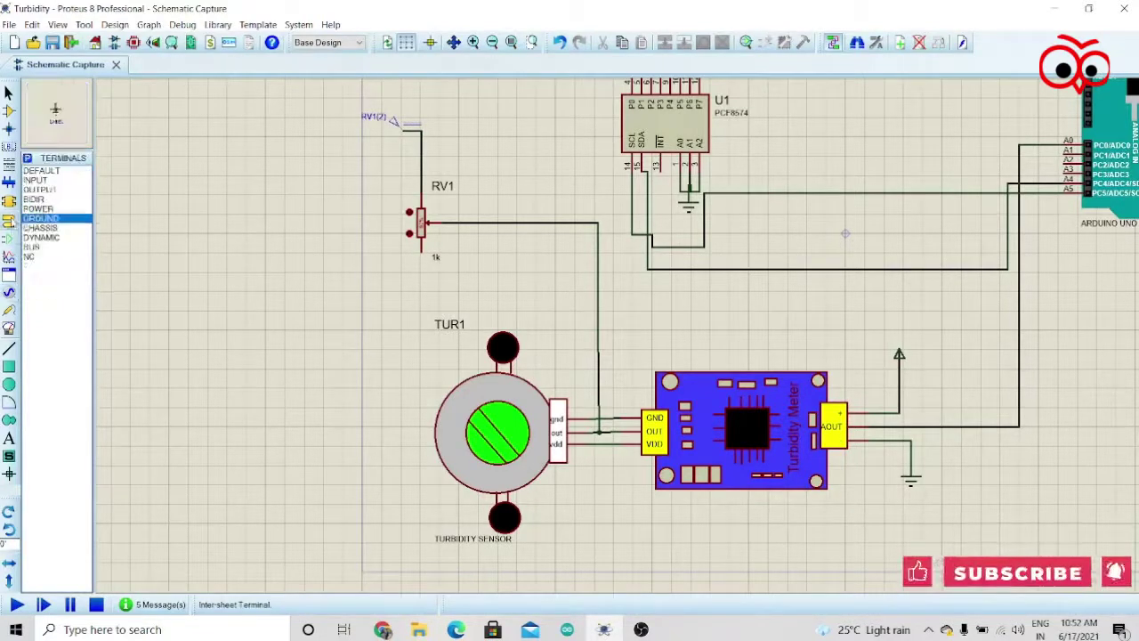
click(417, 286)
click(422, 250)
click(417, 287)
Step: Review and confirm the DC generator's voltage settings in its properties
double_click(391, 126)
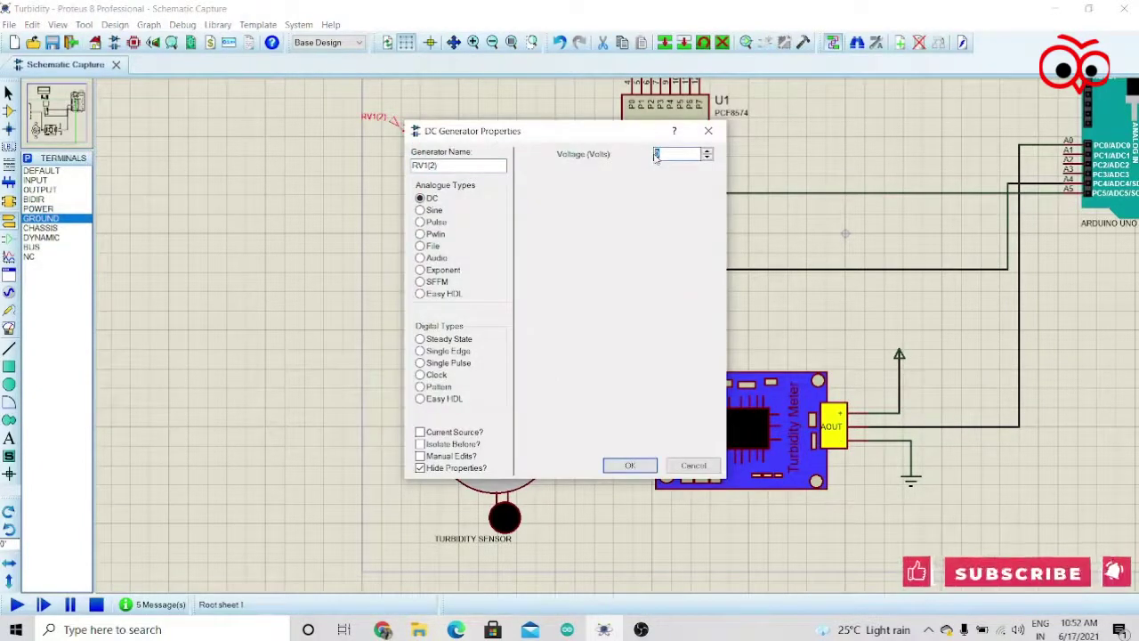
click(631, 465)
scroll(590, 341, down, 3)
scroll(589, 341, up, 4)
scroll(590, 340, down, 1)
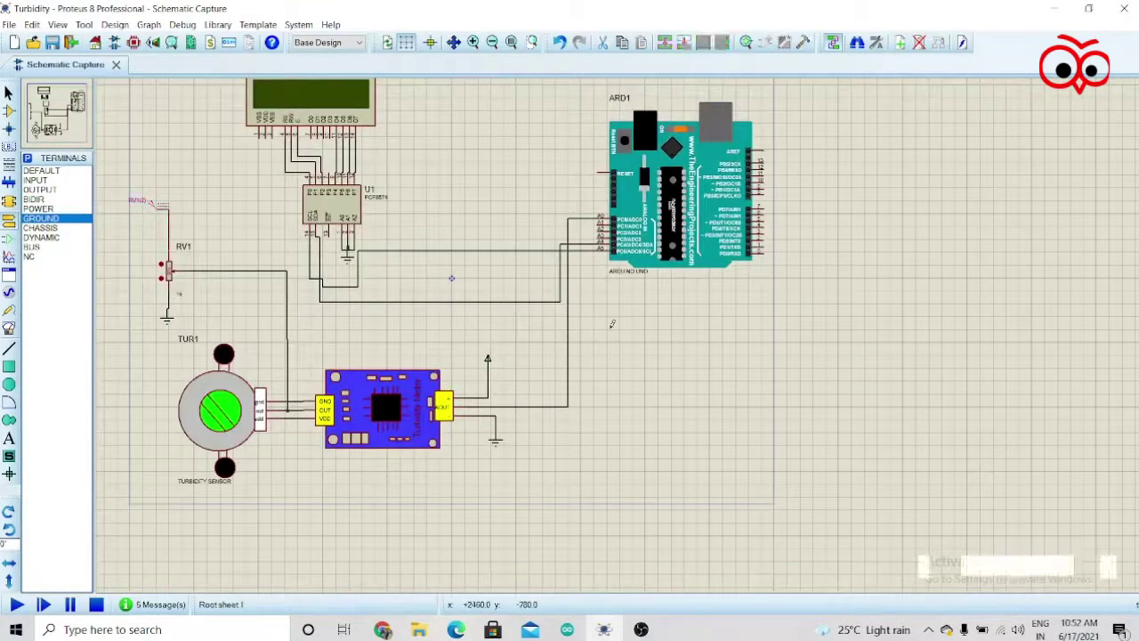
Step: Run the simulation, dismiss the partition analyser errors, then open and close TUR1's properties
click(16, 604)
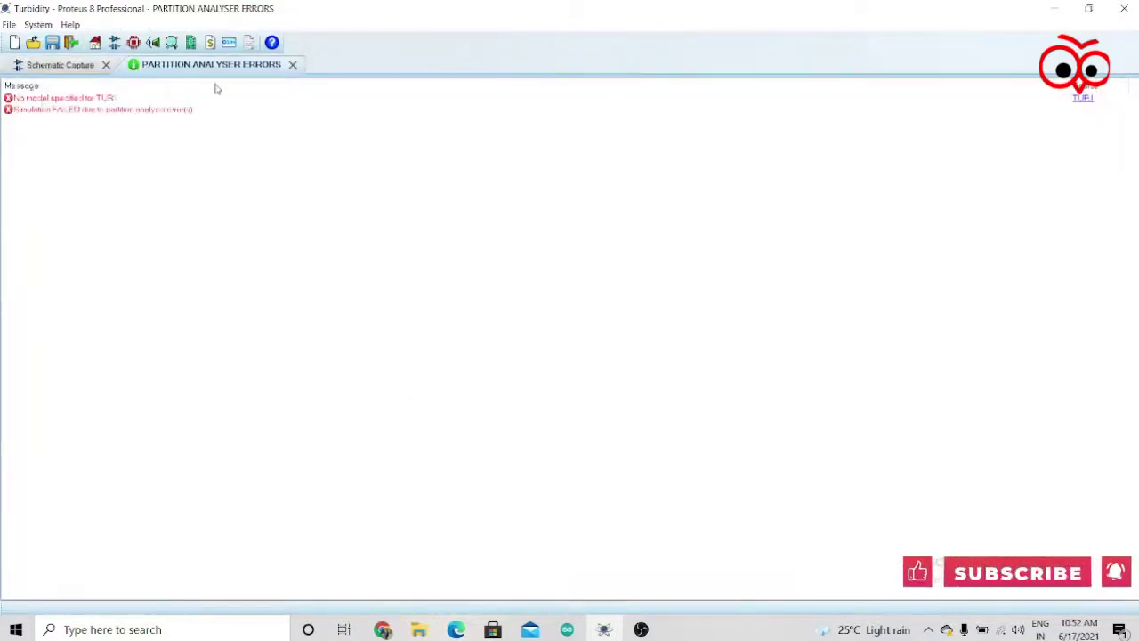
click(292, 65)
right_click(406, 406)
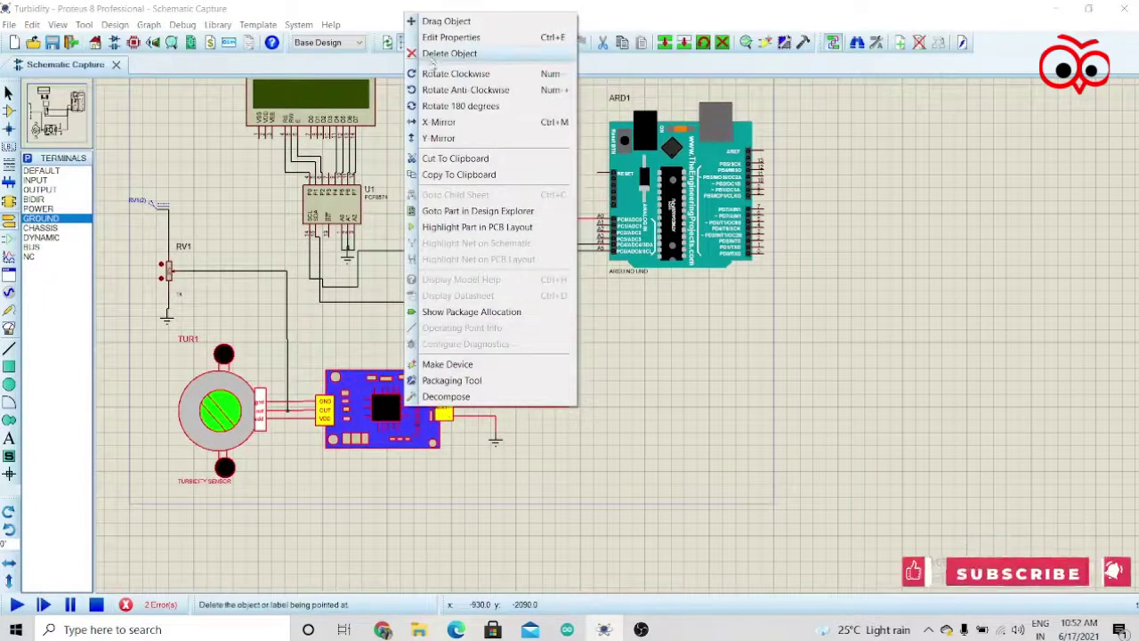
click(434, 38)
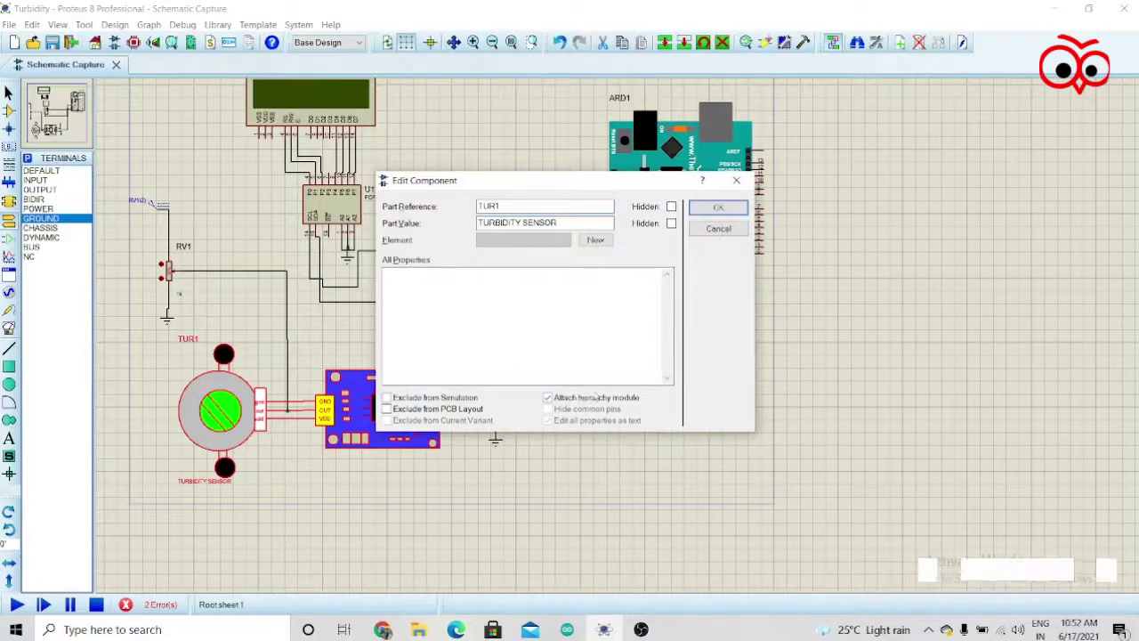
click(718, 207)
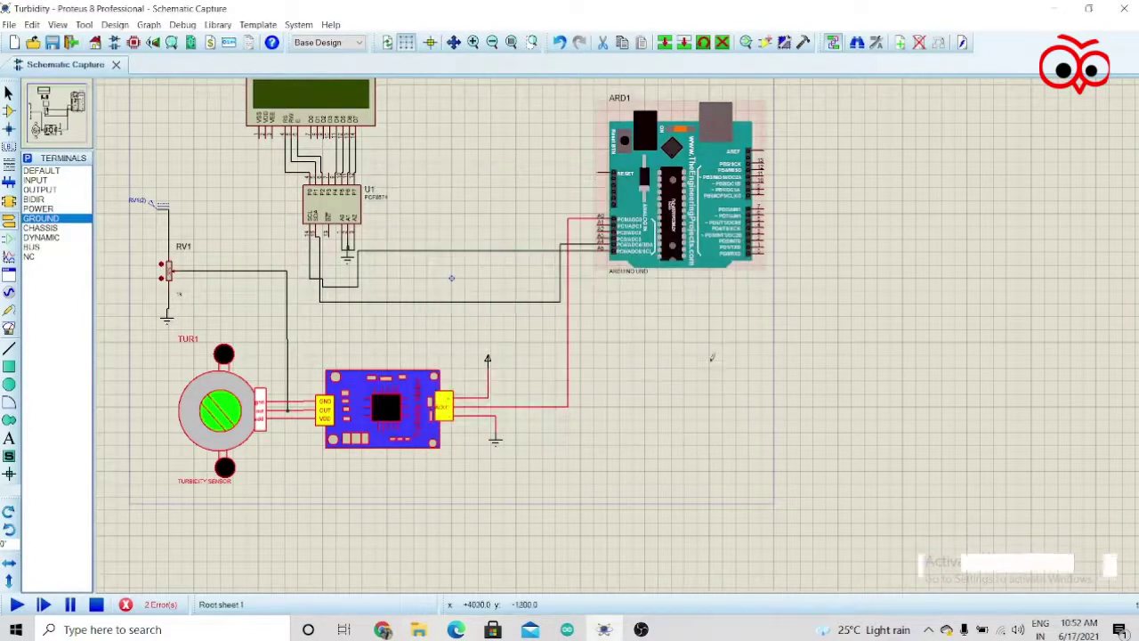
scroll(712, 363, down, 1)
scroll(620, 330, up, 1)
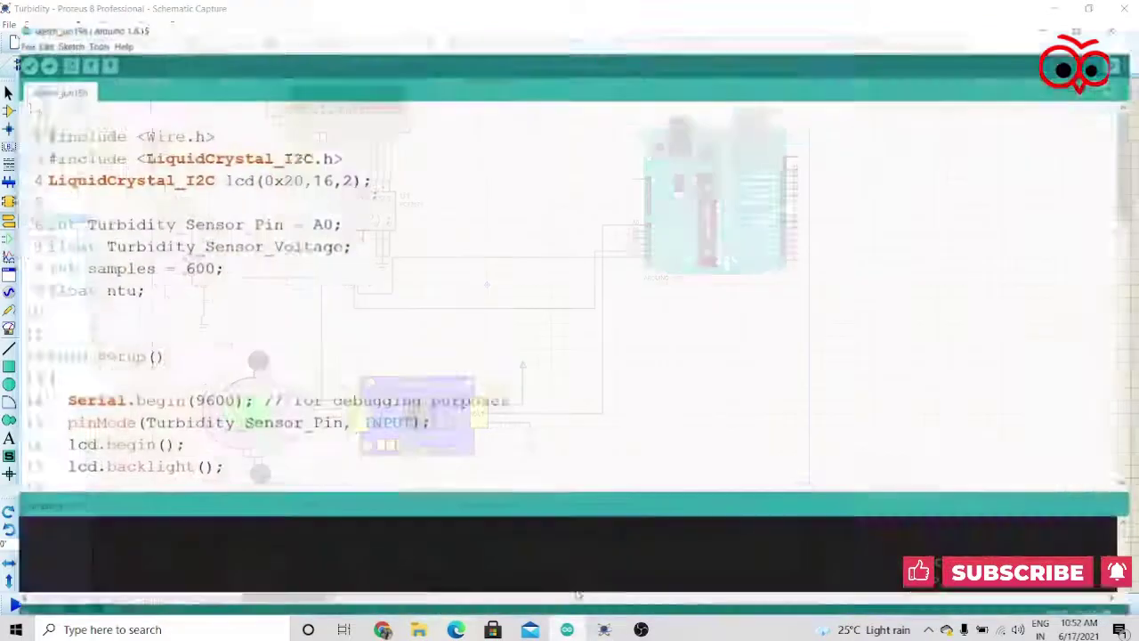
scroll(459, 369, down, 8)
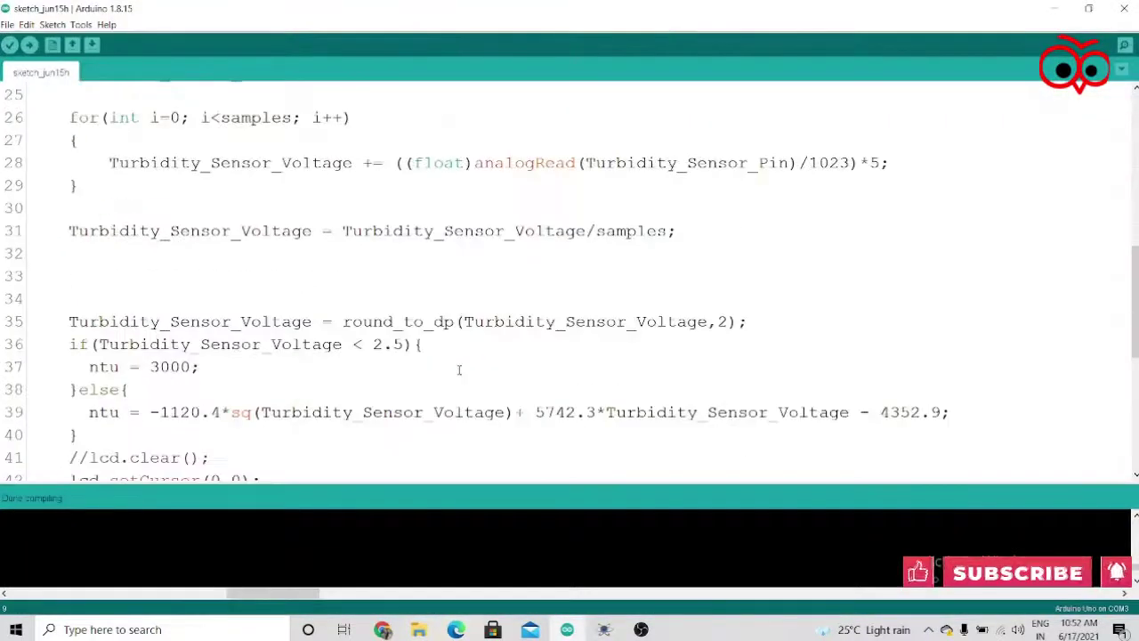
scroll(459, 369, up, 7)
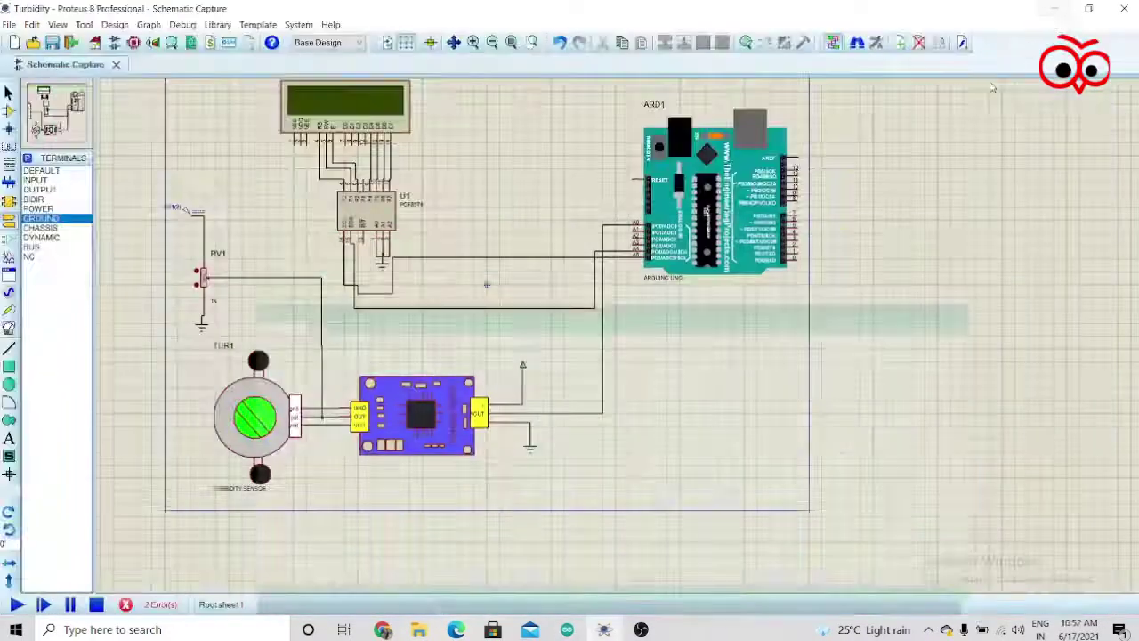
Step: Load sketch_jun15h.ino.hex as the program file of Arduino Uno ARD1
double_click(730, 211)
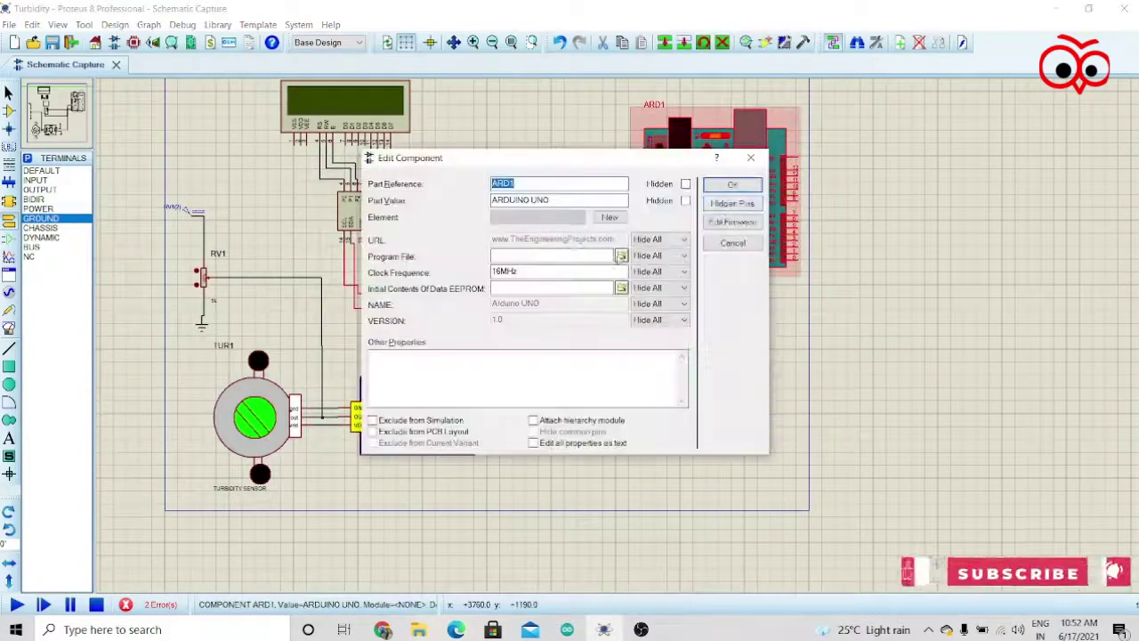
click(621, 256)
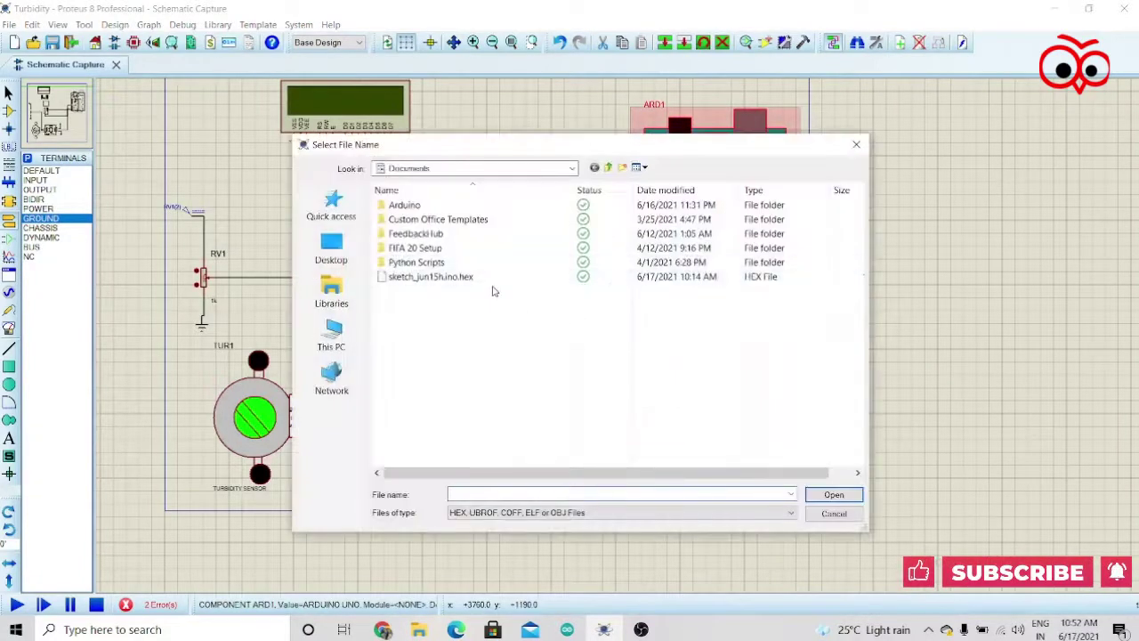
click(445, 277)
click(834, 494)
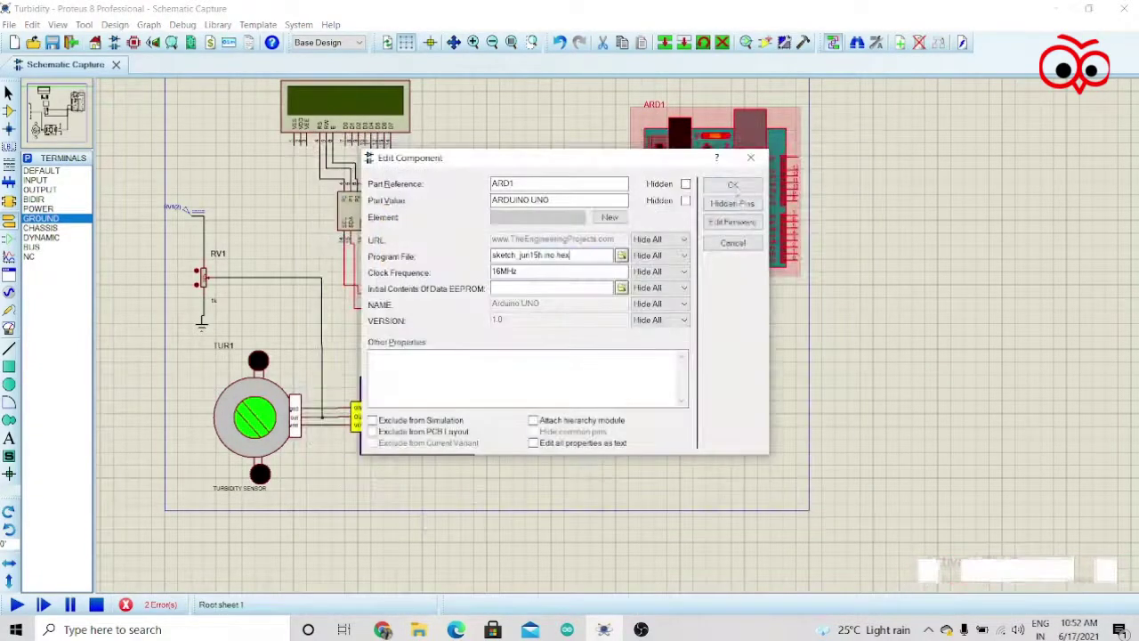
click(732, 185)
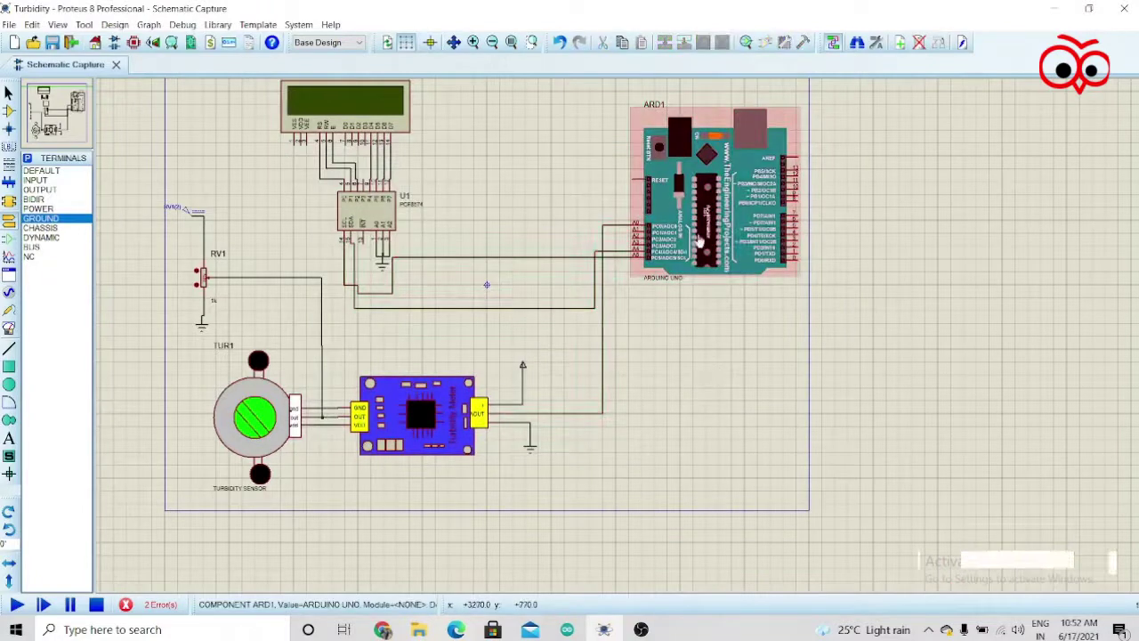
Step: Run the simulation, raise RV1 to about 4.20 V, then lower it to 3.41 V
click(16, 604)
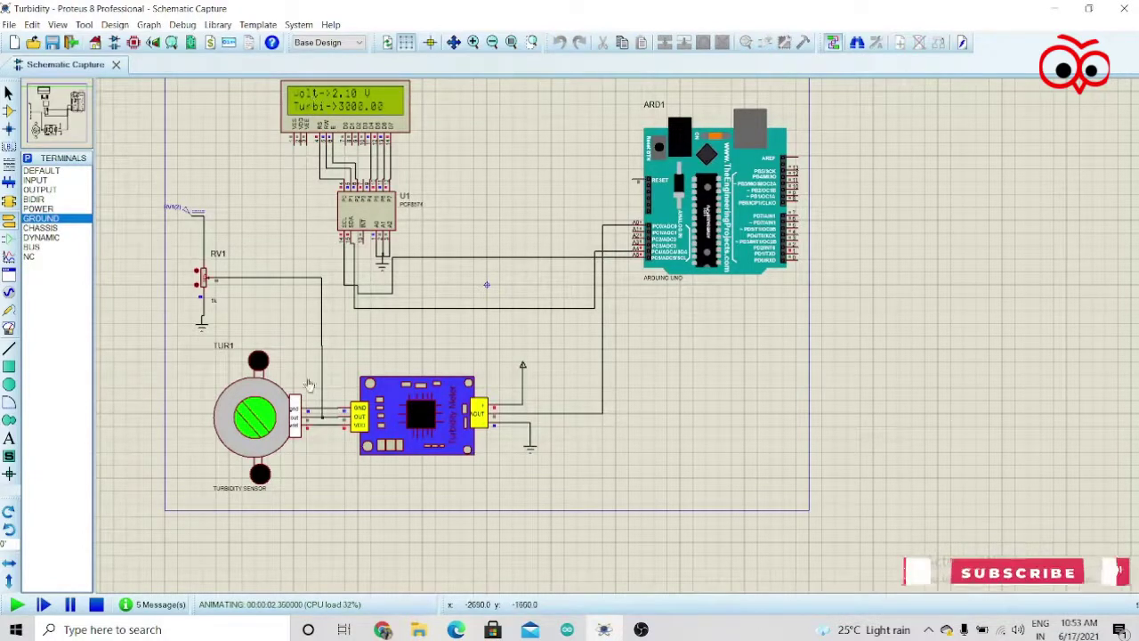
click(204, 276)
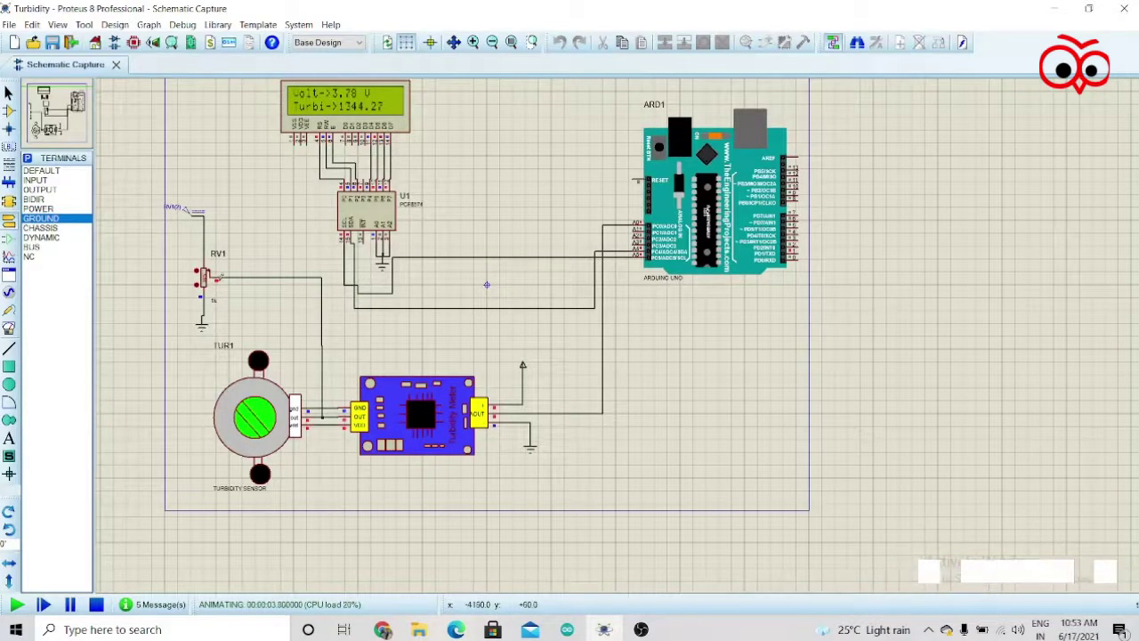
click(204, 273)
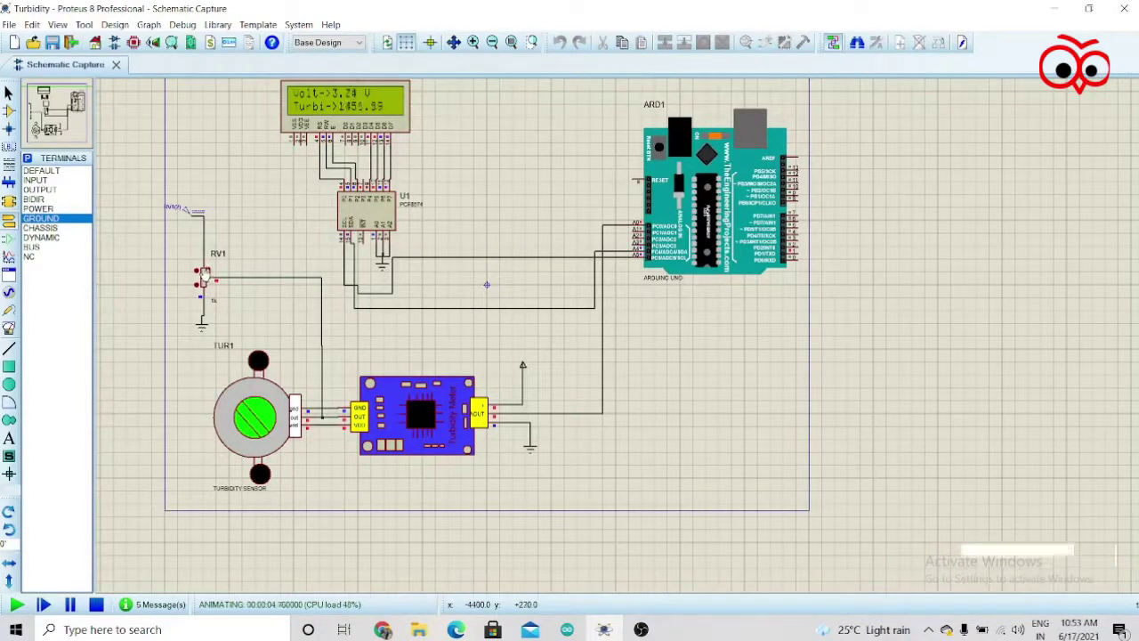
click(203, 273)
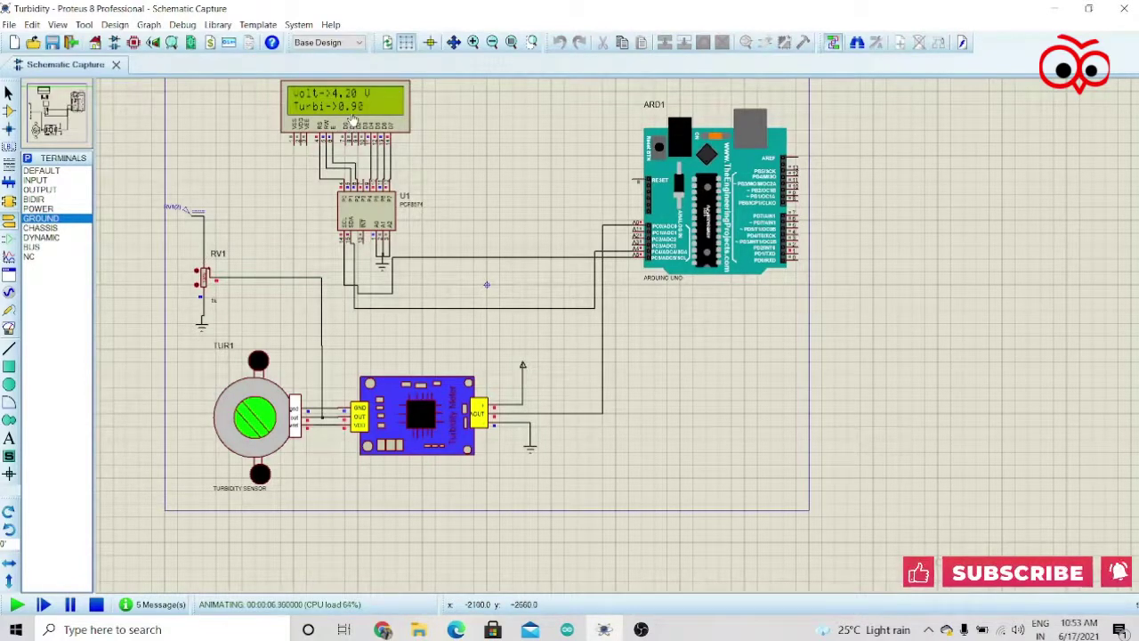
click(206, 277)
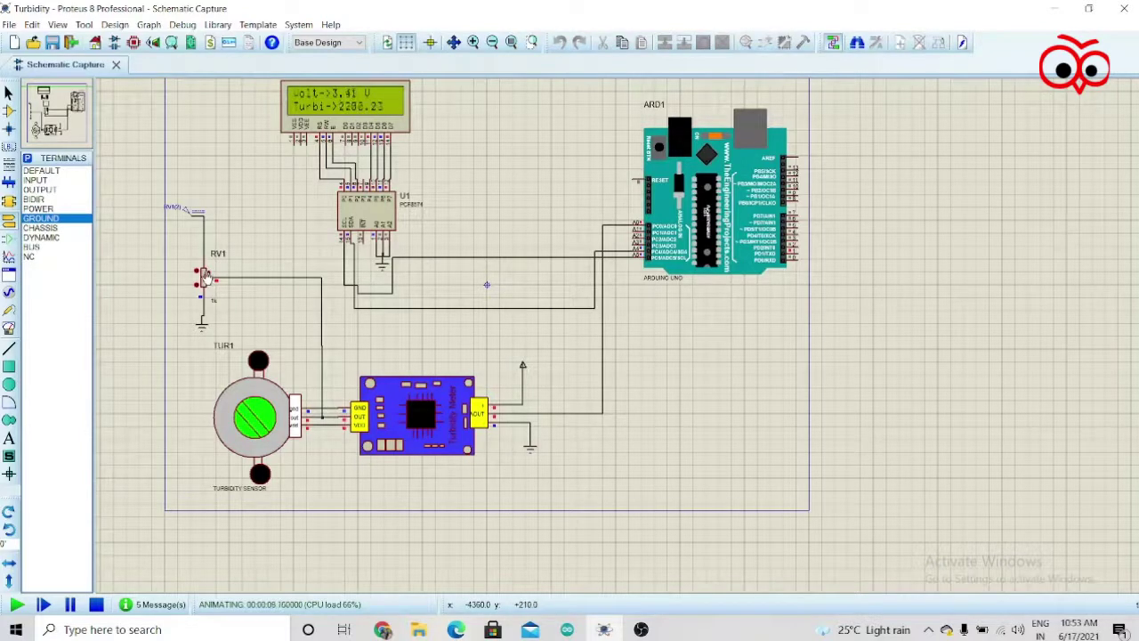